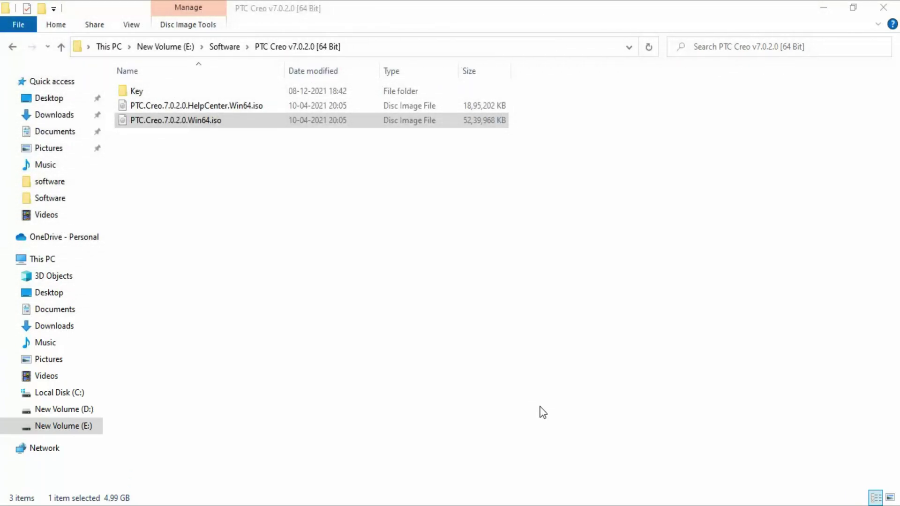
- Mount the PTC.Creo.7.0.2.0.Win64.iso disc image
click(543, 413)
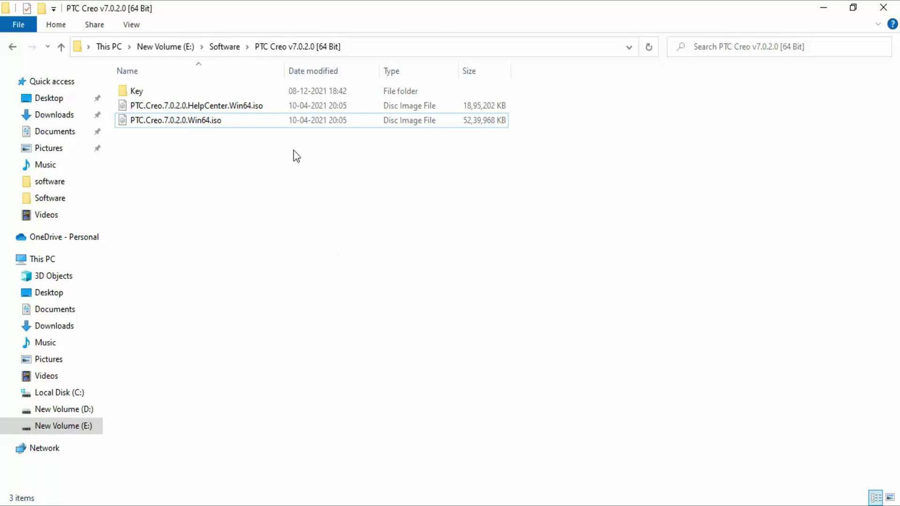
click(287, 123)
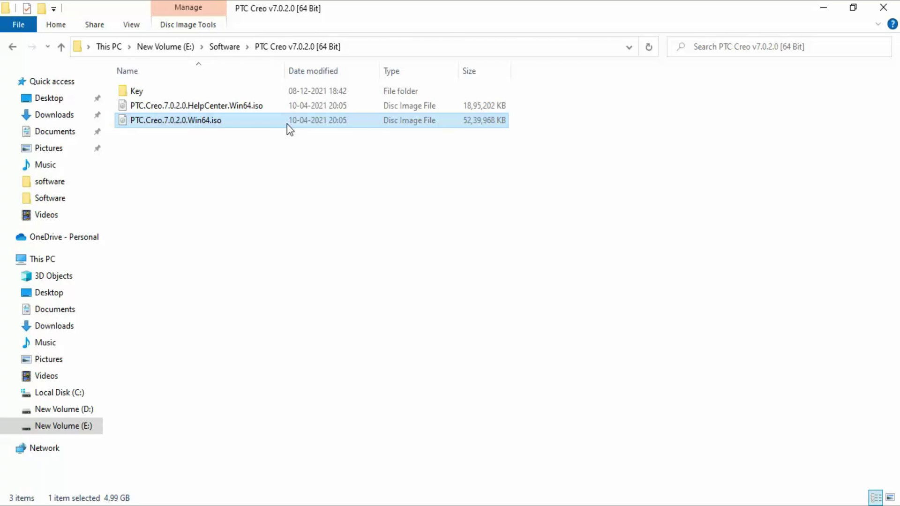
right_click(286, 124)
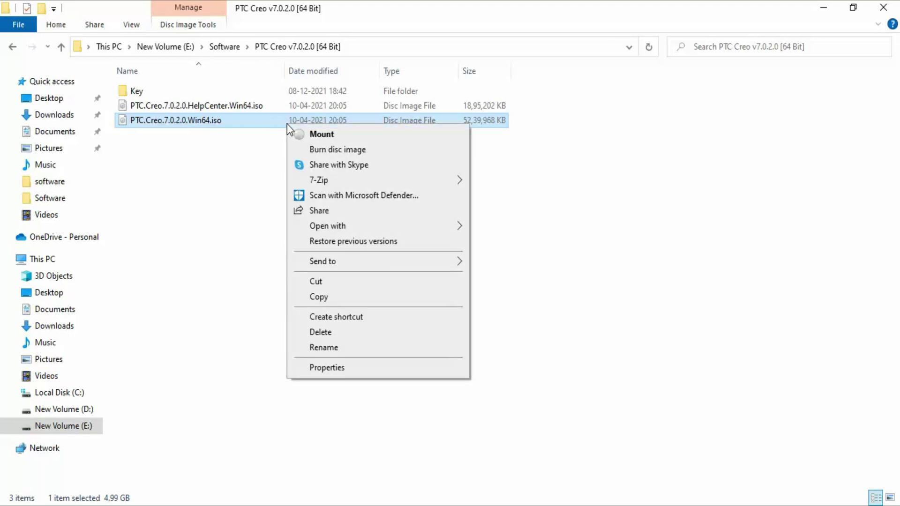
click(314, 135)
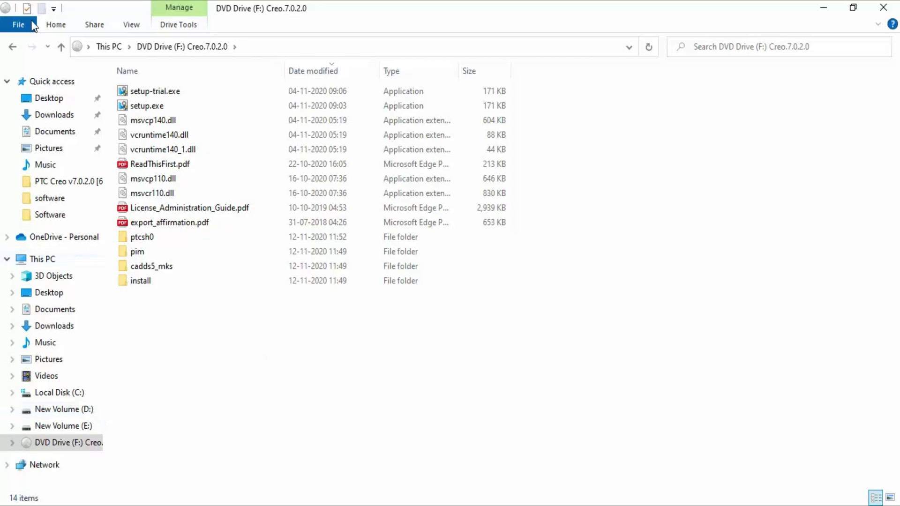
- Return to the PTC Creo v7.0.2.0 folder and copy the License Windows folder from its Key subfolder
click(7, 45)
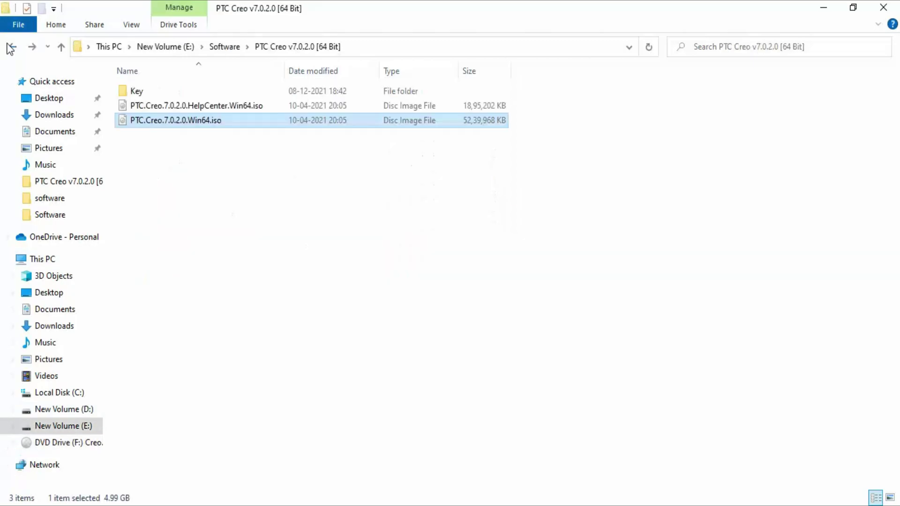
click(199, 217)
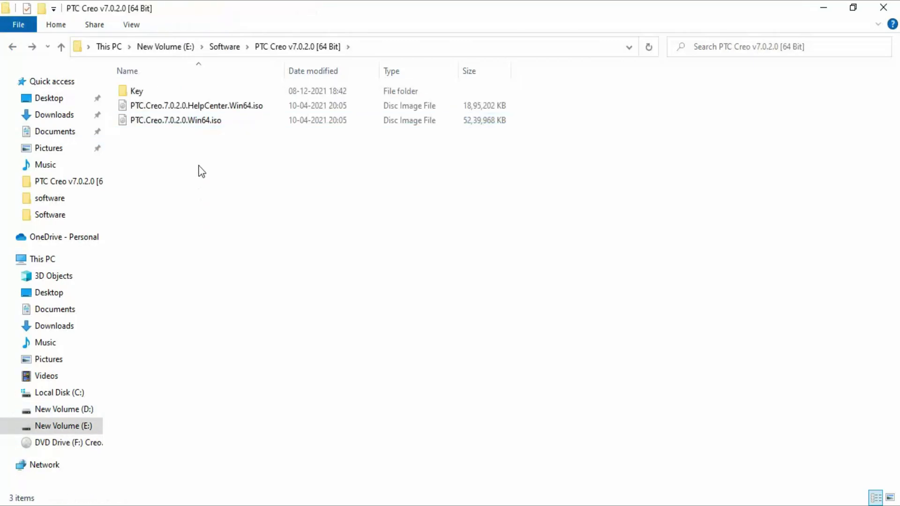
double_click(207, 94)
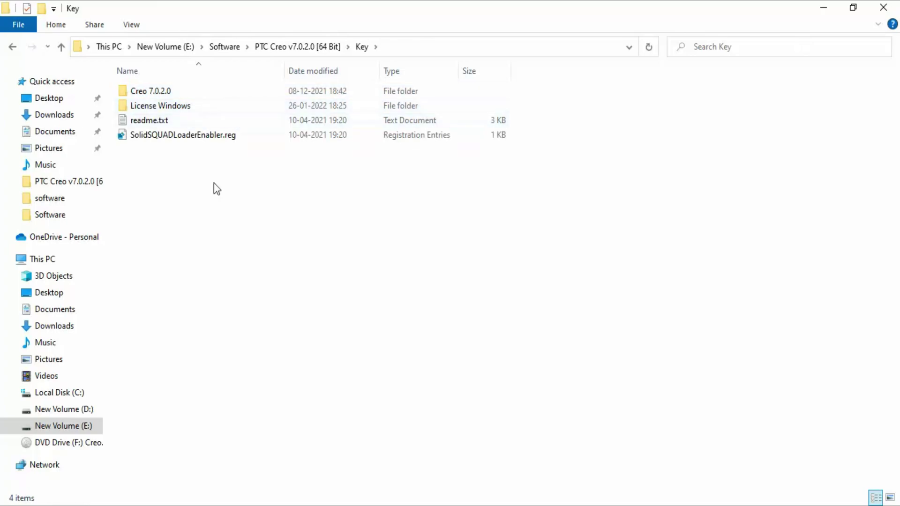
click(222, 105)
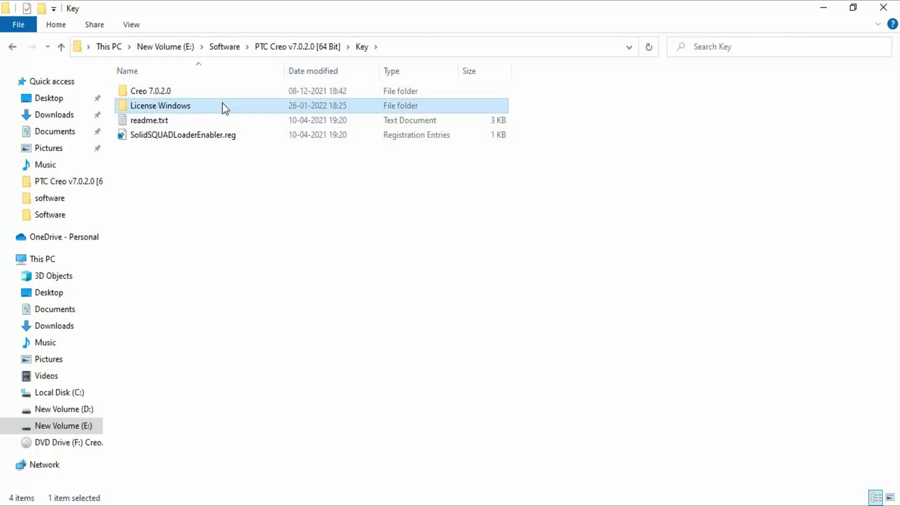
right_click(223, 104)
click(272, 342)
- Create a new folder named PTC on Local Disk (C:)
click(70, 393)
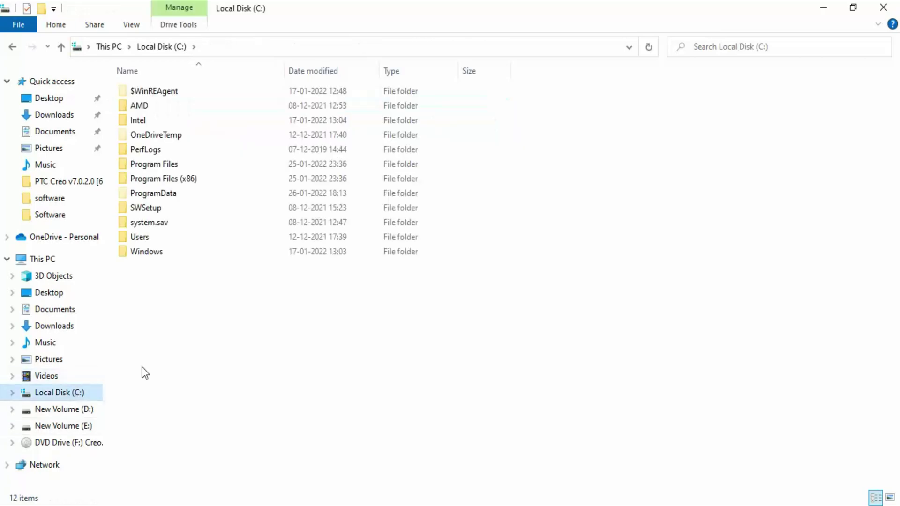
right_click(194, 309)
mouse_move(232, 277)
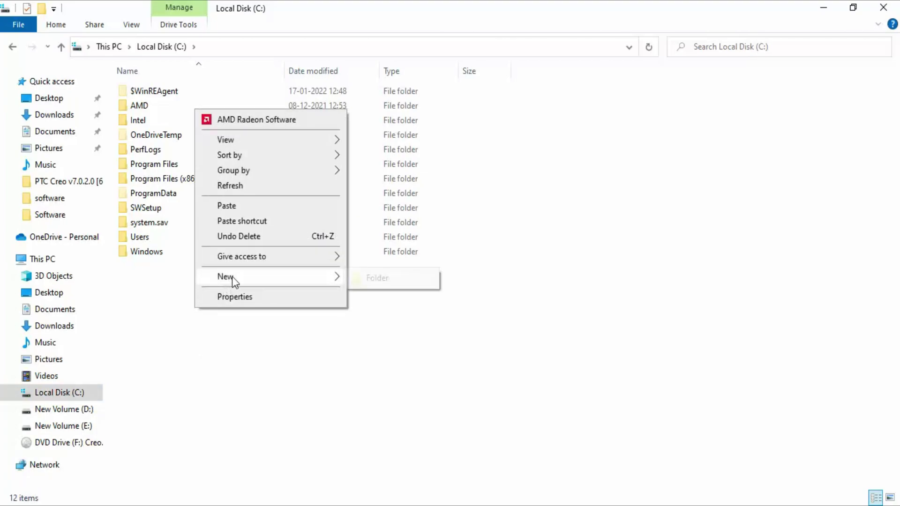
click(390, 284)
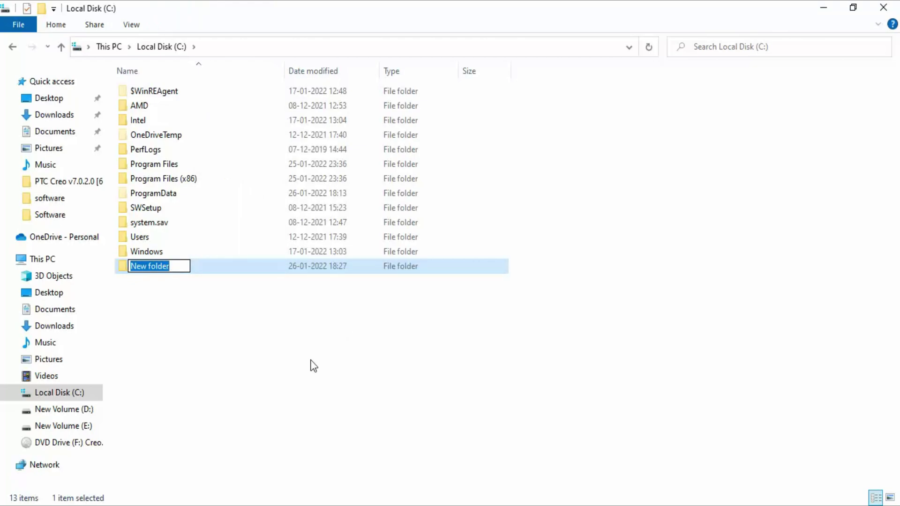
text(P)
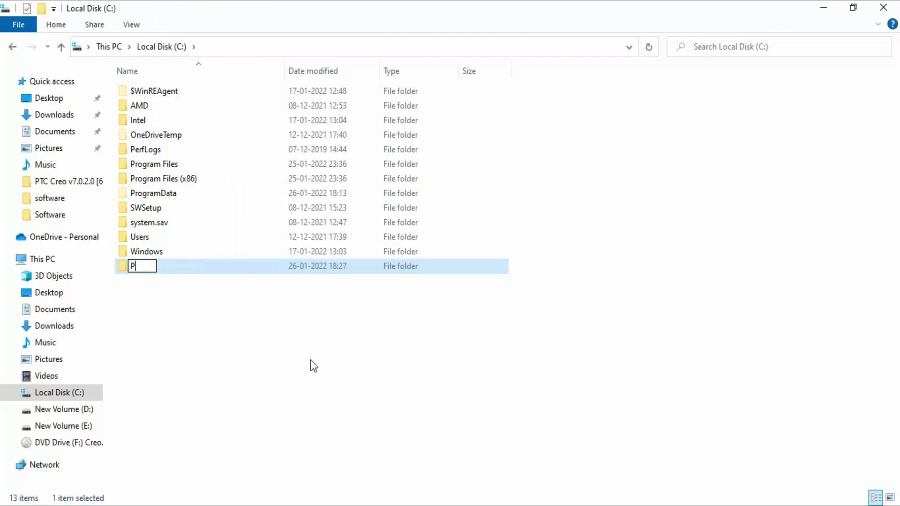
text(TC)
click(313, 365)
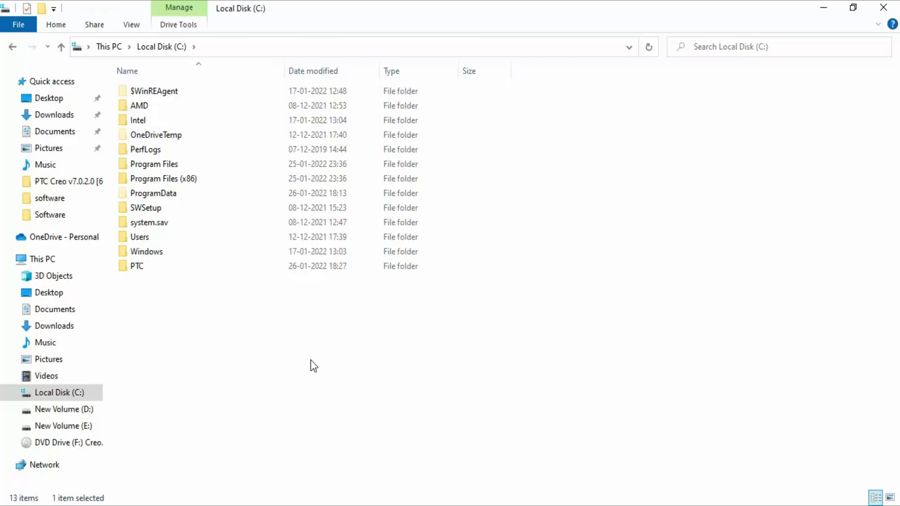
- Paste the copied License Windows folder into the PTC folder on drive C
double_click(330, 264)
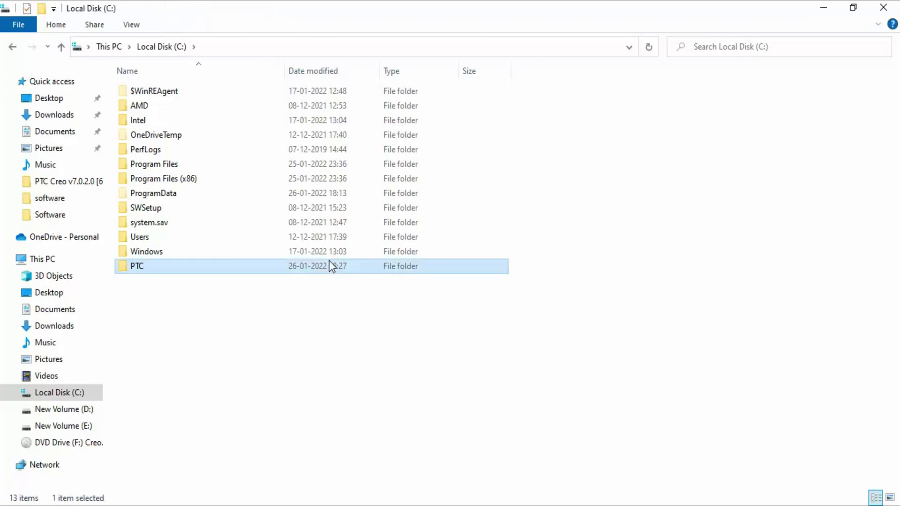
right_click(263, 220)
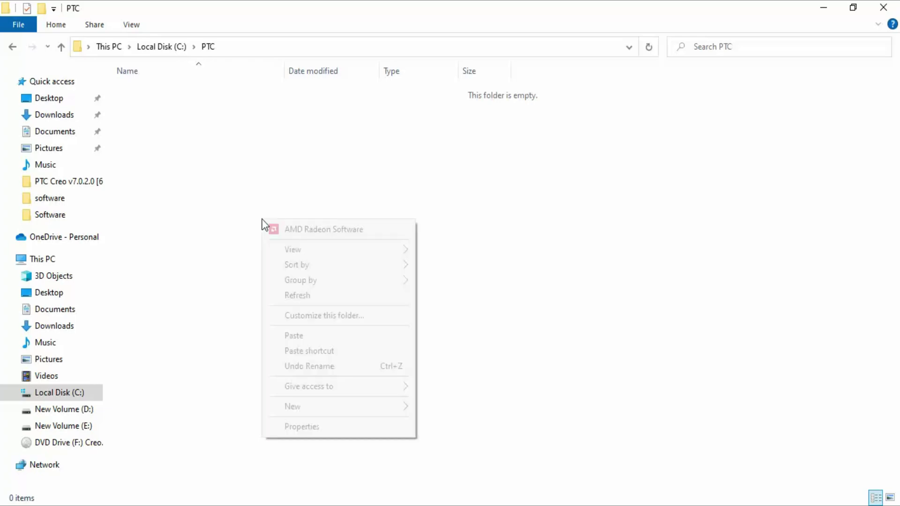
click(285, 333)
click(234, 183)
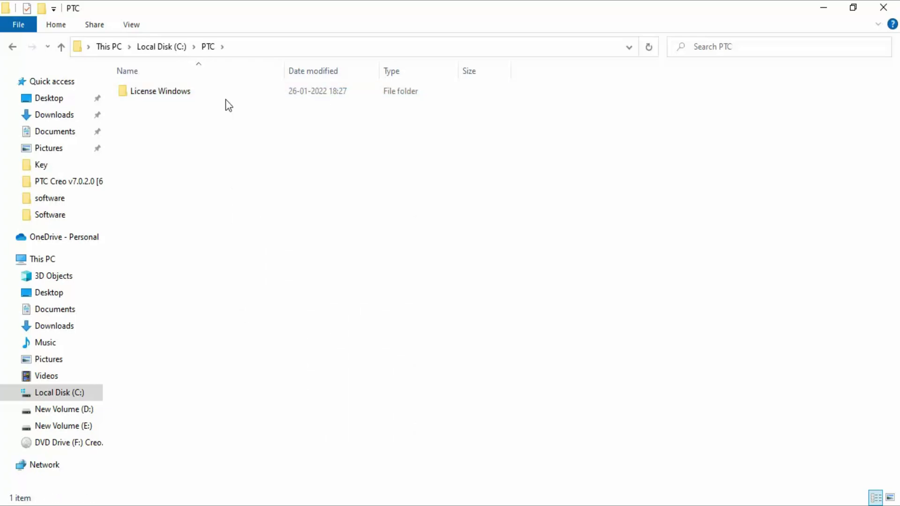
- Run FillLicense.bat from the pasted License Windows folder as administrator, allow it through SmartScreen and let the script finish
click(227, 96)
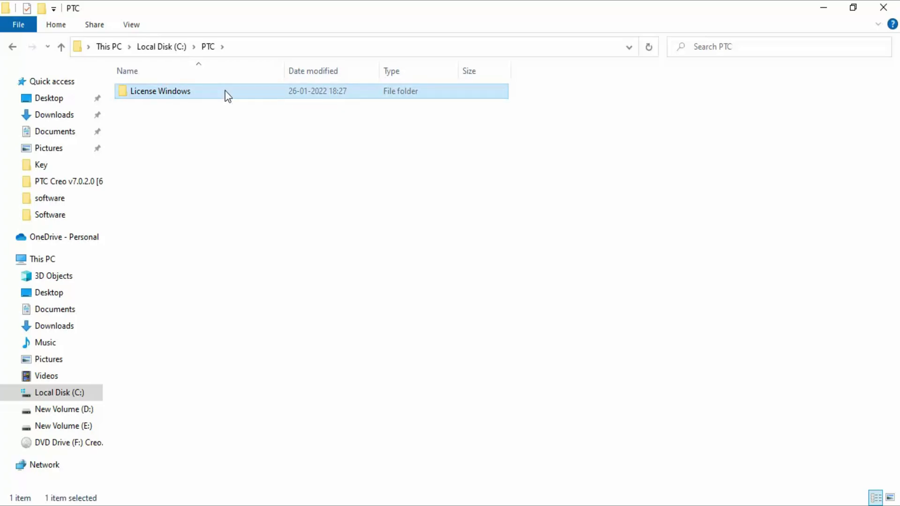
double_click(225, 91)
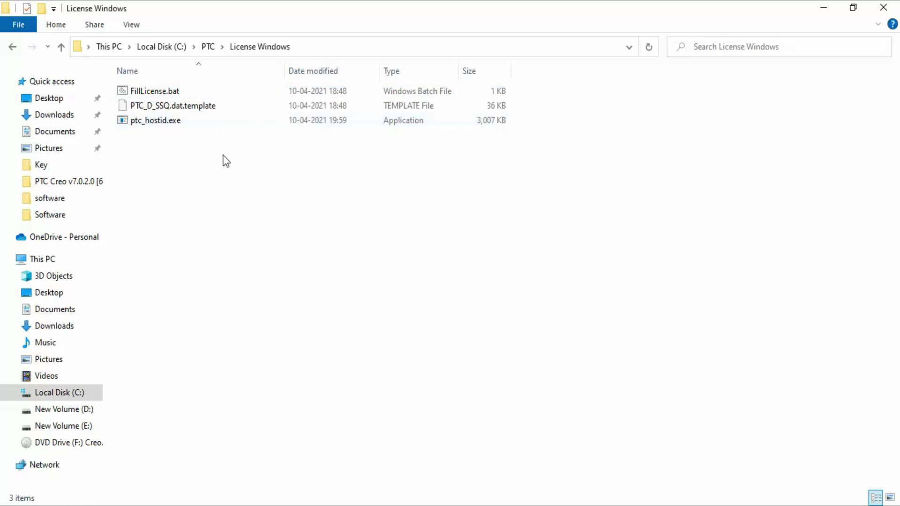
click(216, 95)
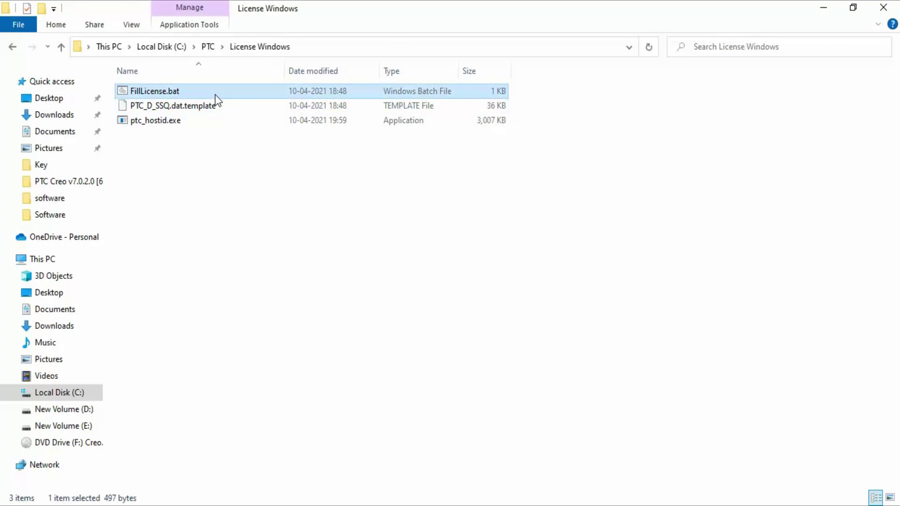
right_click(216, 97)
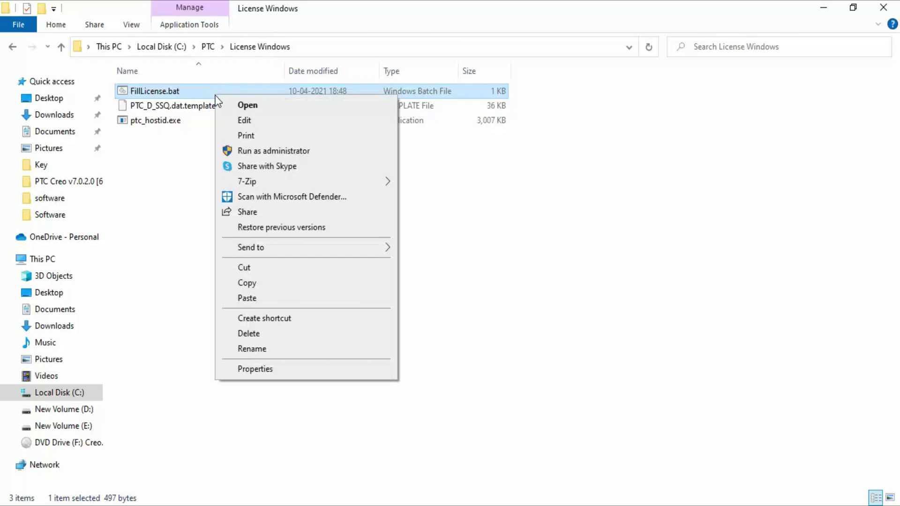
click(251, 152)
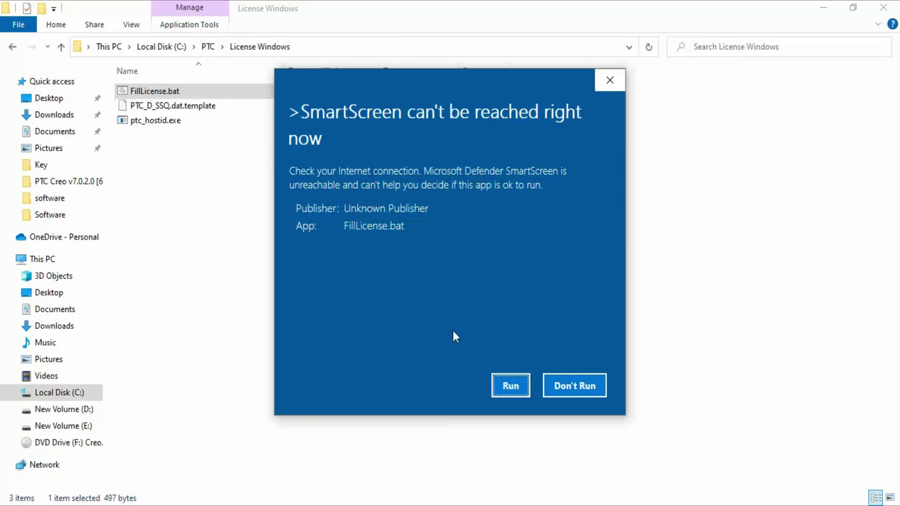
click(503, 386)
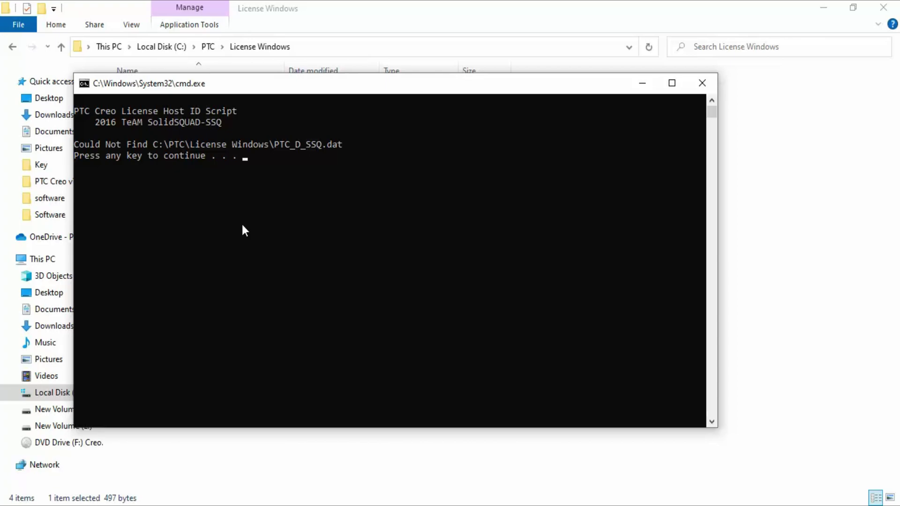
key(Return)
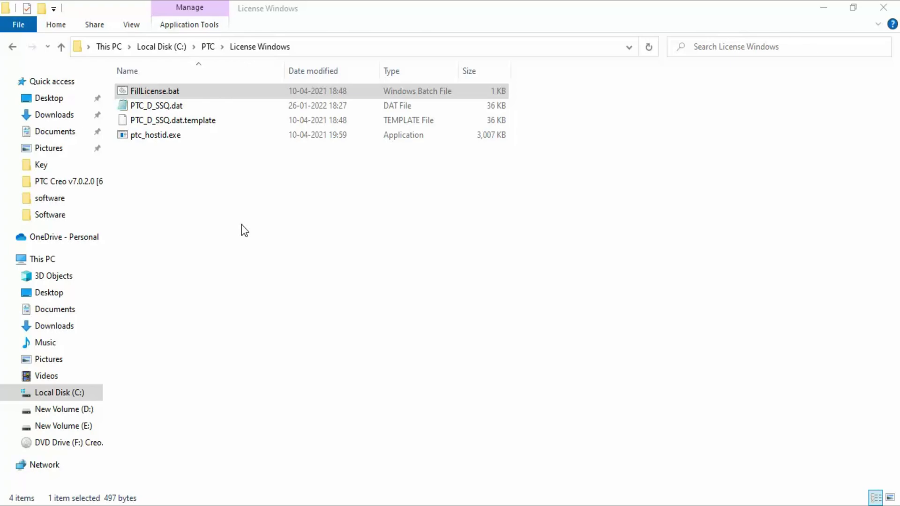
click(241, 224)
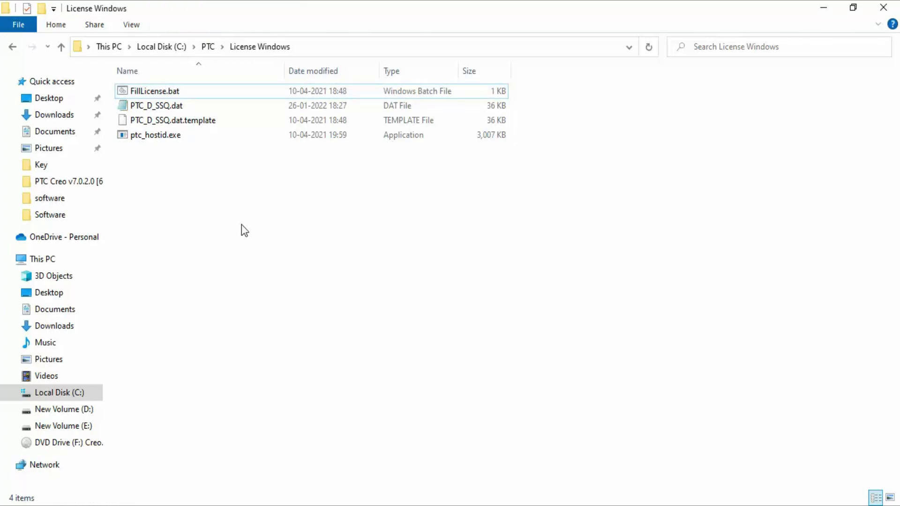
click(195, 110)
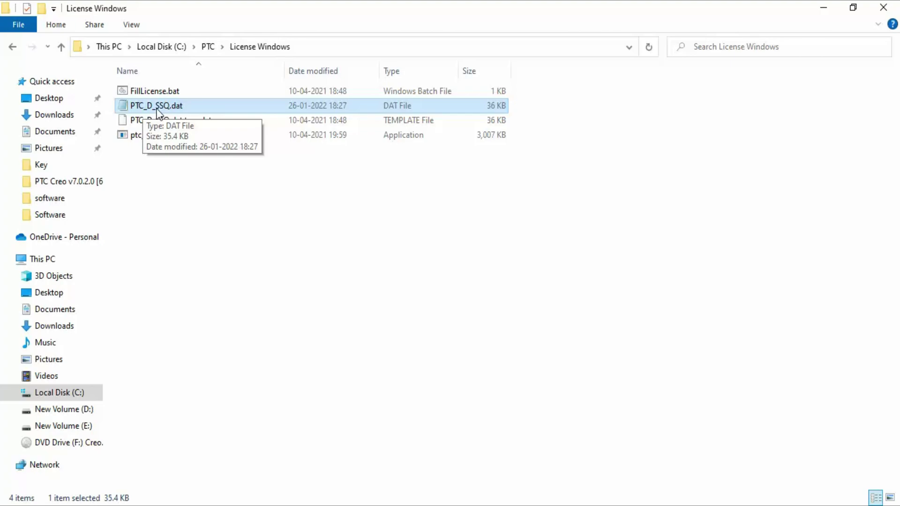
click(241, 227)
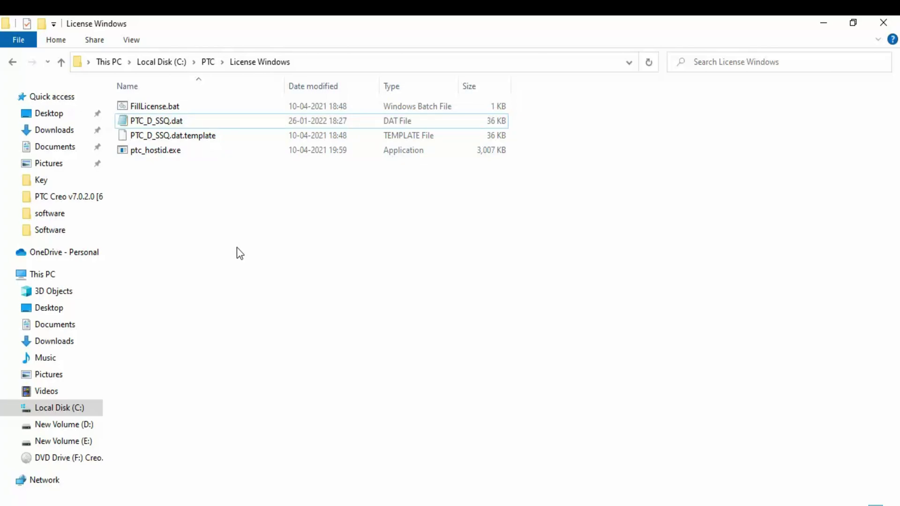
- Launch setup.exe from the mounted Creo.7.0.2.0 DVD drive and proceed with the Install new software task
click(90, 463)
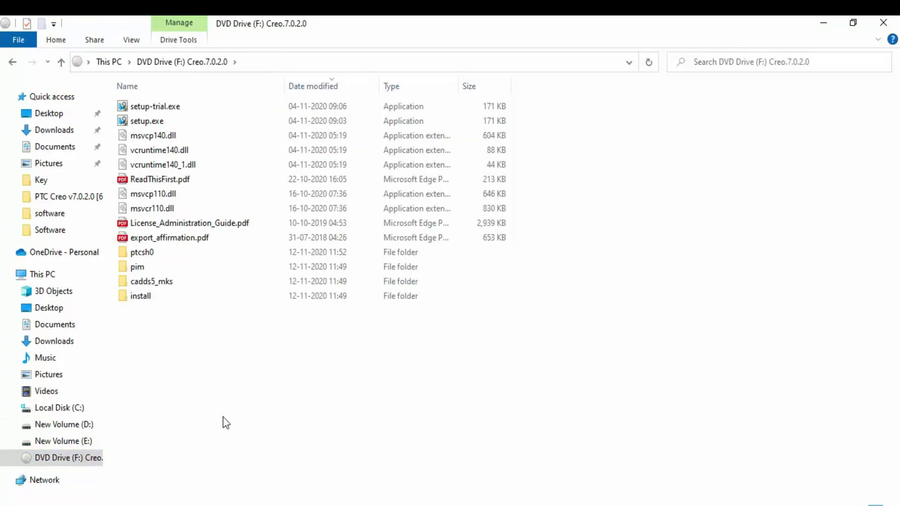
double_click(261, 118)
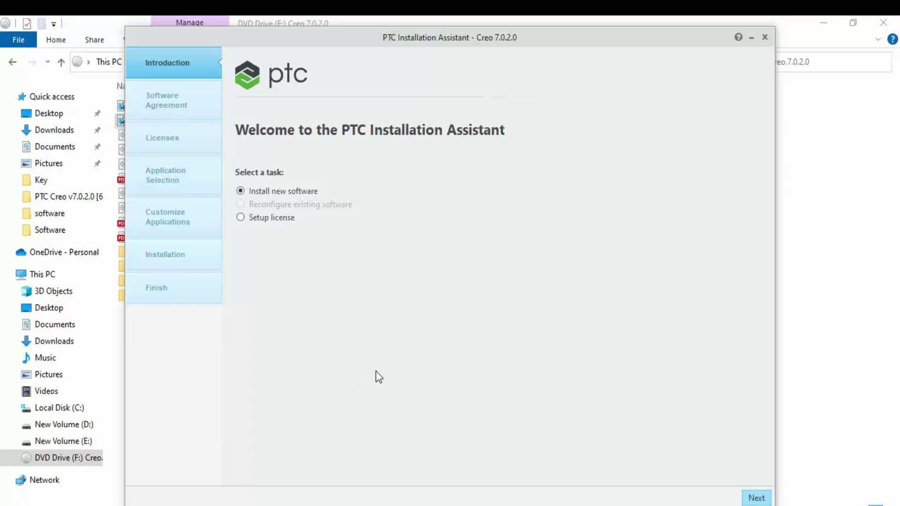
click(755, 498)
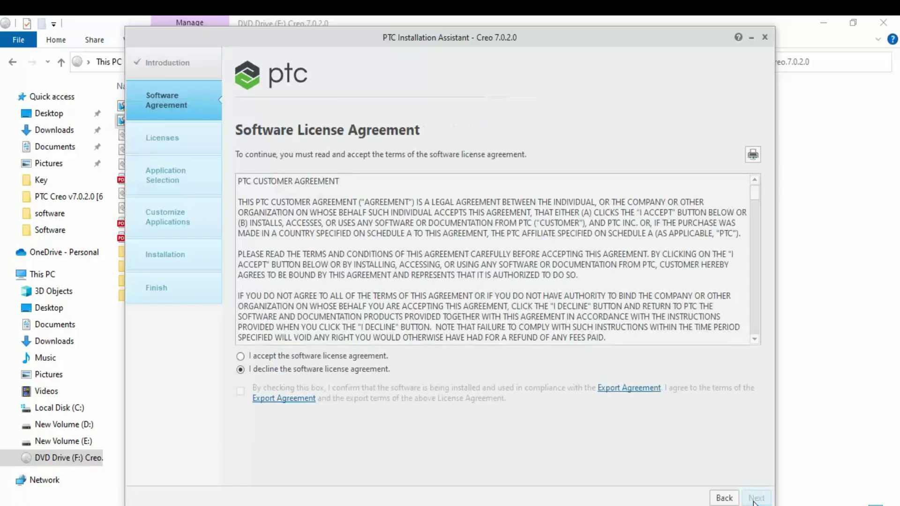
- Accept the software license agreement, agree to the export agreement terms and continue to license identification
click(361, 356)
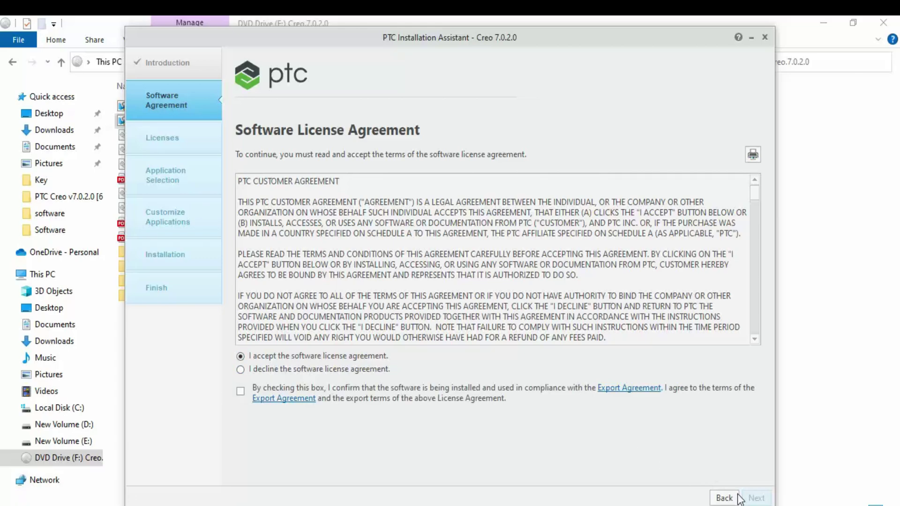
click(240, 392)
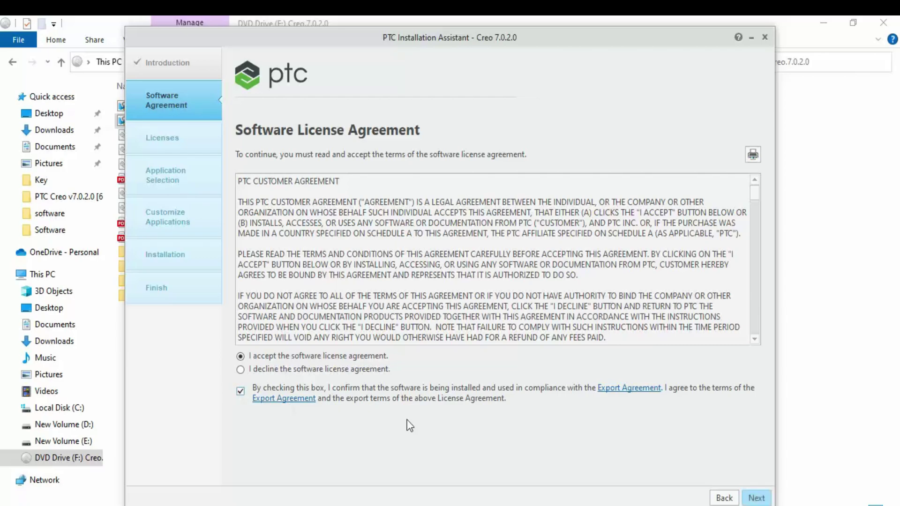
click(756, 499)
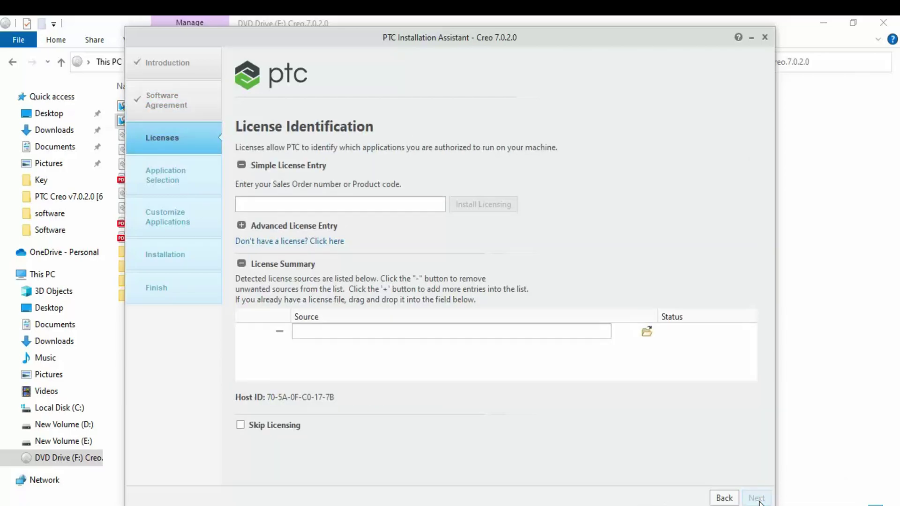
- Add PTC_D_SSQ.dat from C:\PTC\License Windows as the license source
click(314, 333)
click(647, 332)
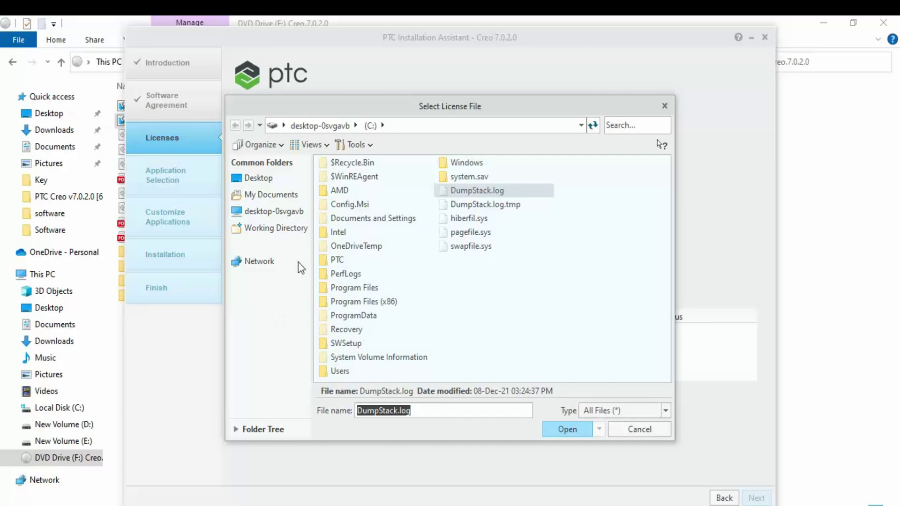
click(581, 126)
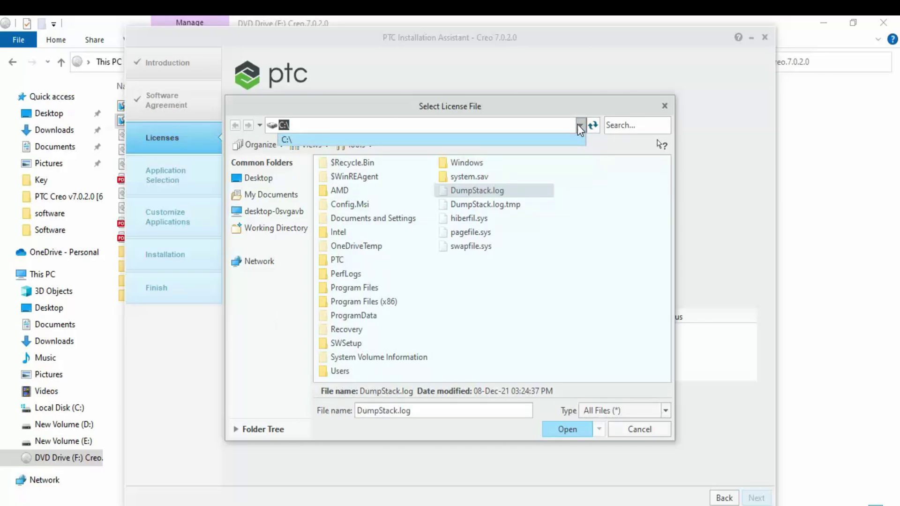
click(406, 136)
click(407, 125)
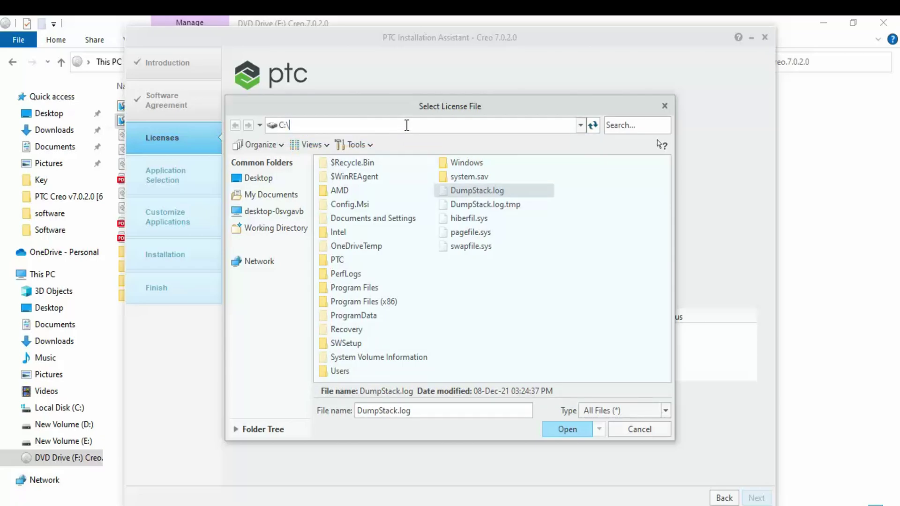
key(Return)
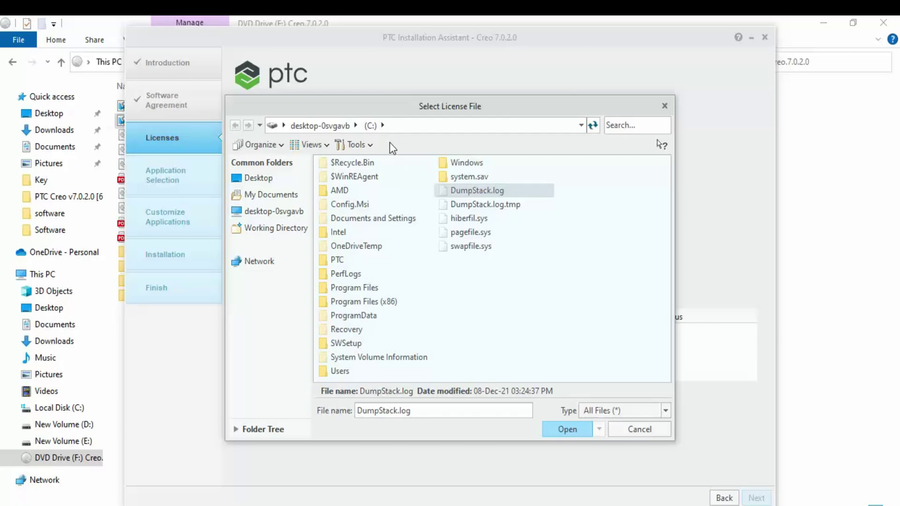
double_click(338, 261)
double_click(368, 168)
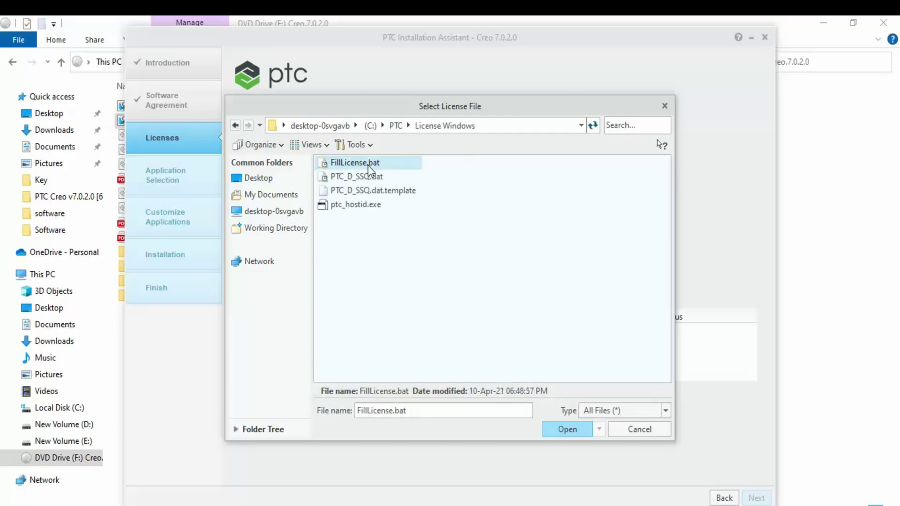
click(378, 179)
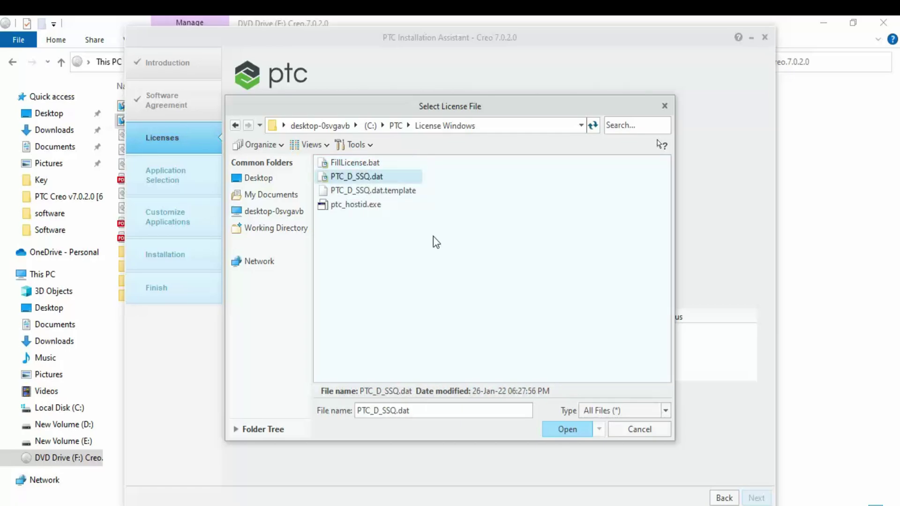
click(556, 429)
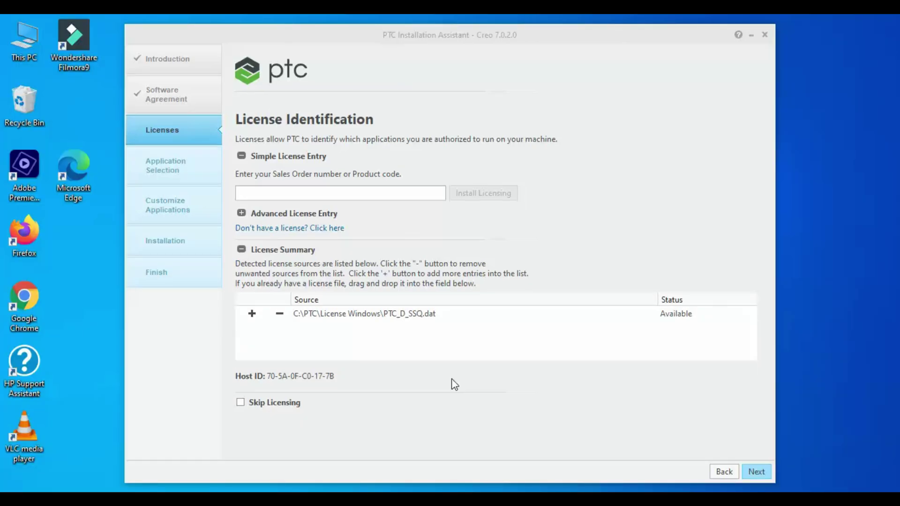
- Open a Command Prompt from the Run dialog with cmd and execute ipconfig/all
key(super+r)
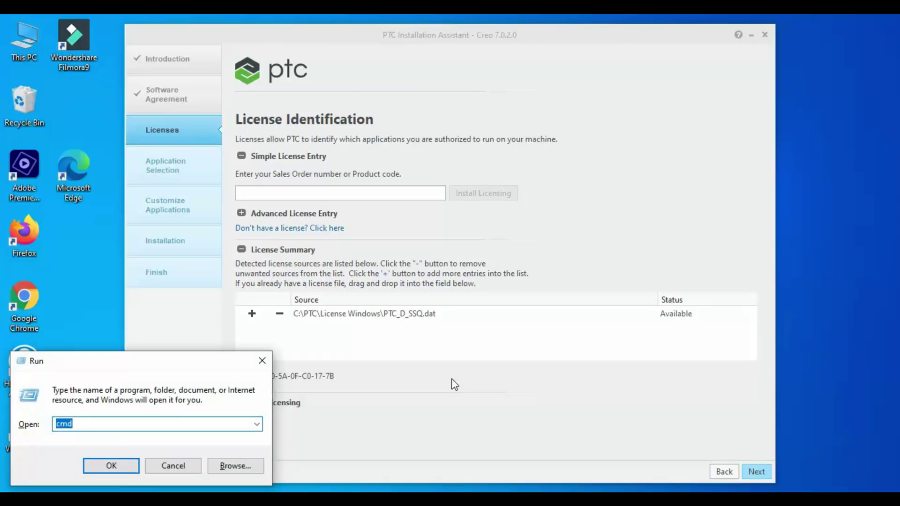
text(cmd)
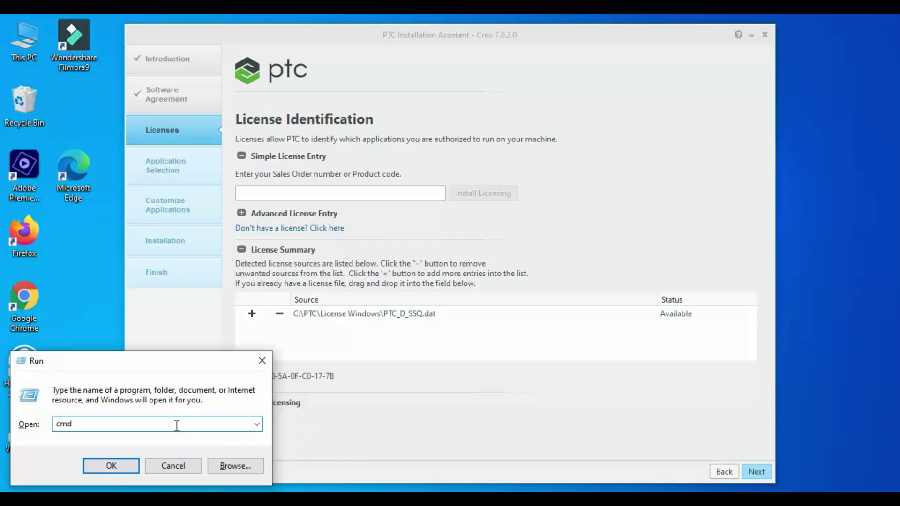
click(108, 466)
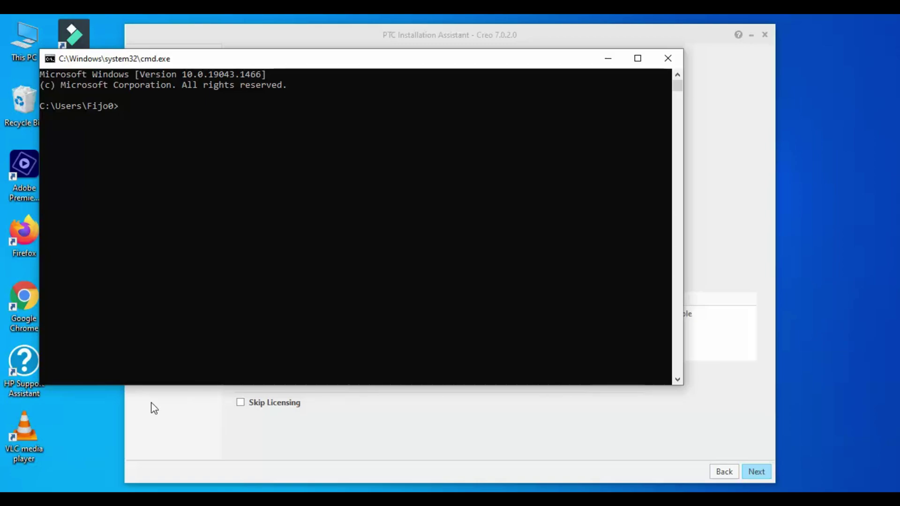
text(ipconfig/all)
key(Return)
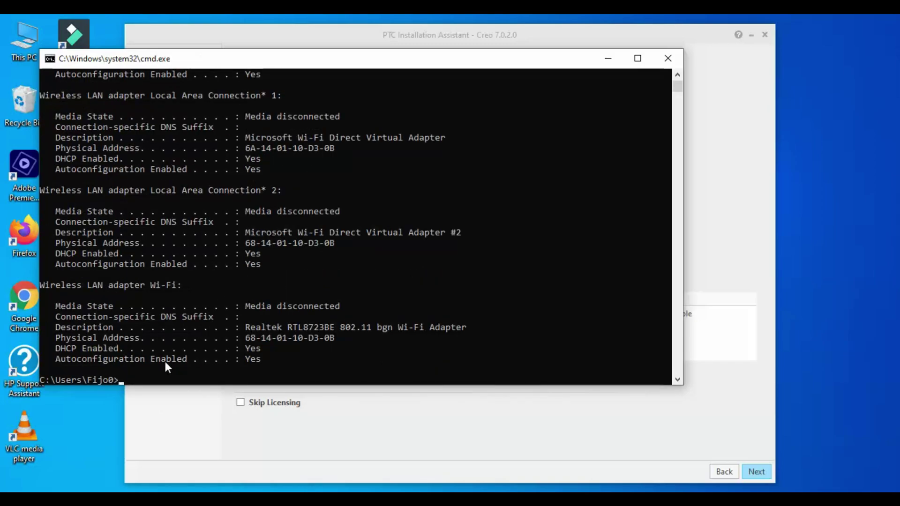
- Compare the Ethernet adapter's physical address in the output with the installer's Host ID, and minimize the Command Prompt
scroll(327, 223, up, 4)
scroll(327, 223, up, 3)
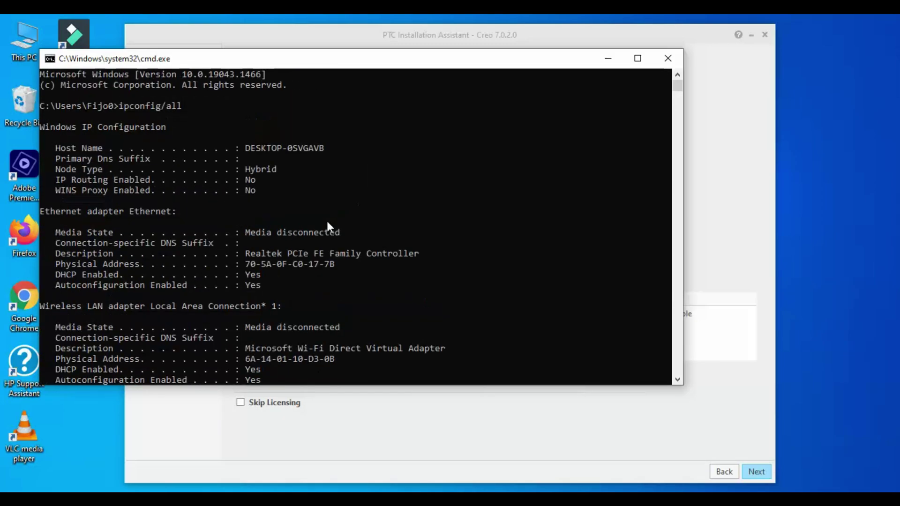
scroll(321, 237, down, 3)
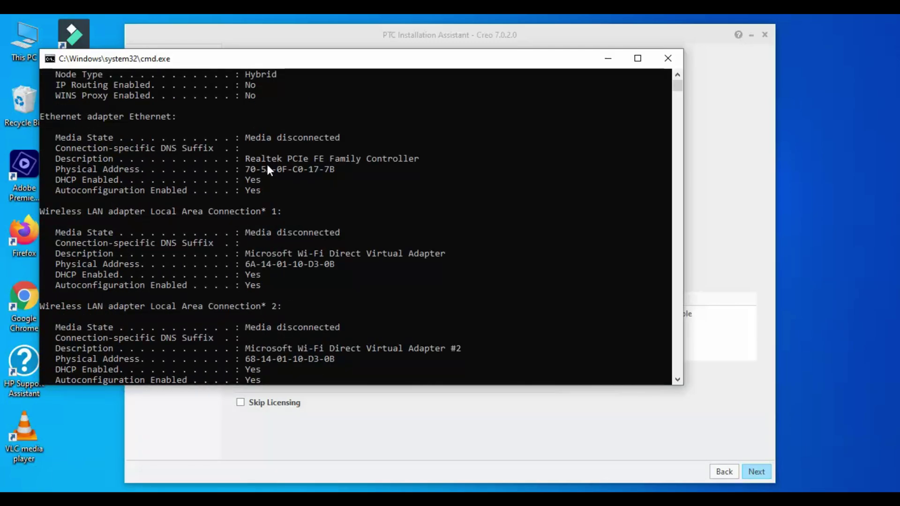
drag(245, 167, 332, 170)
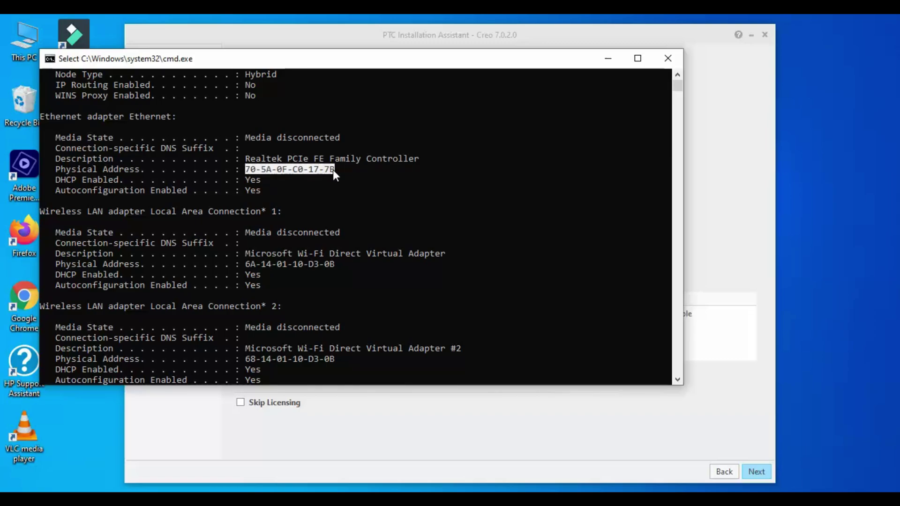
drag(337, 60, 377, 44)
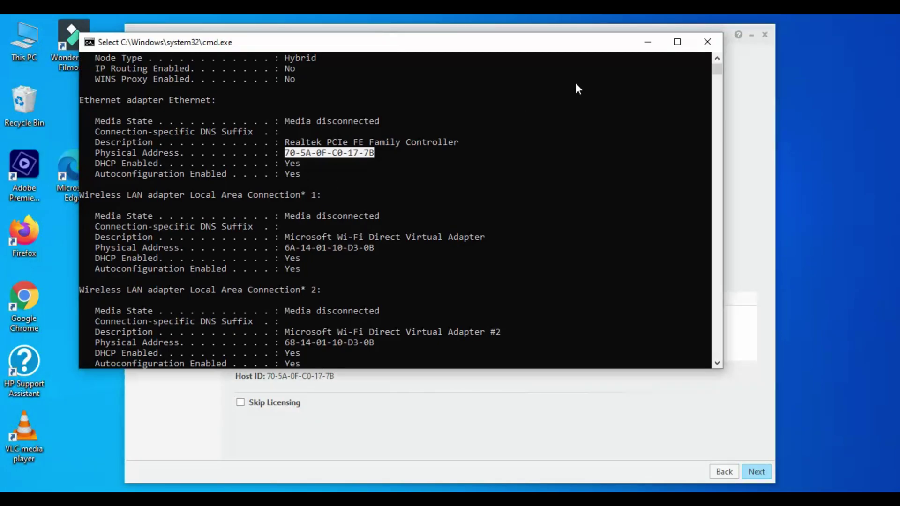
click(646, 40)
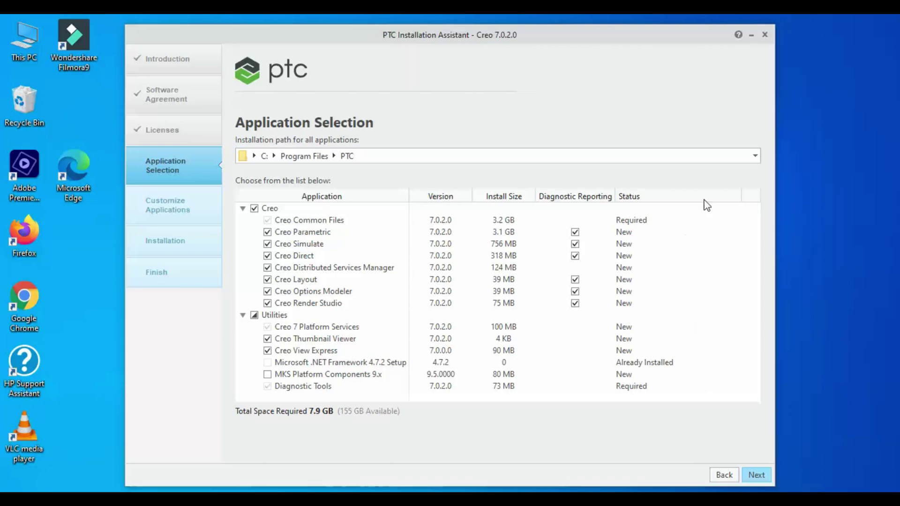
click(755, 157)
click(755, 157)
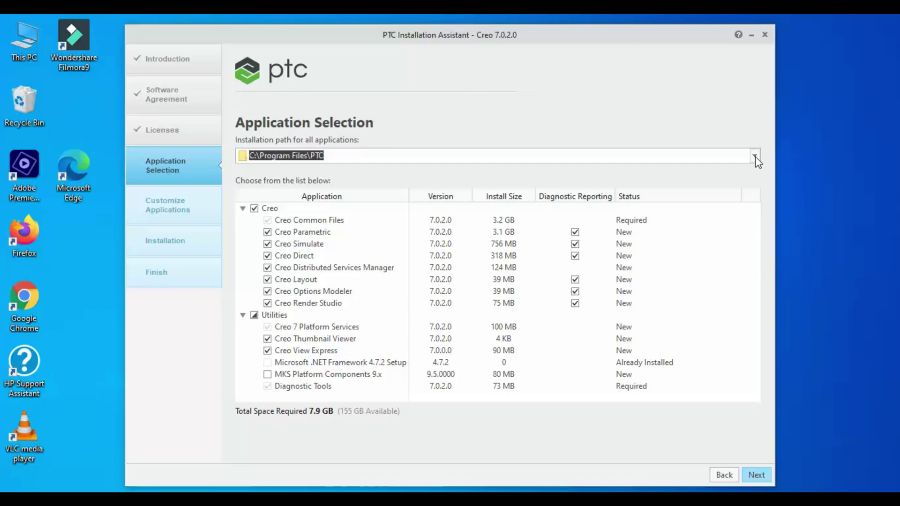
click(279, 162)
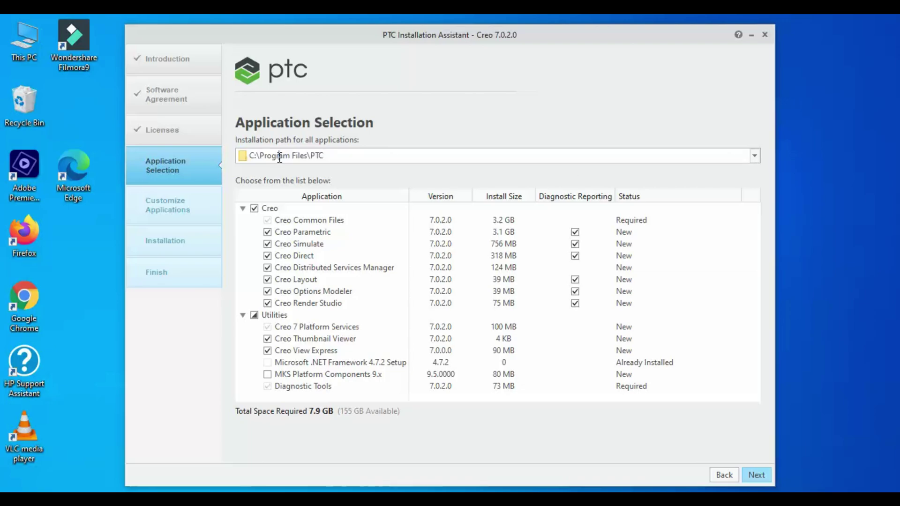
- Check the path of the Program files folder on drive E in File Explorer and minimize the window
click(16, 55)
double_click(16, 55)
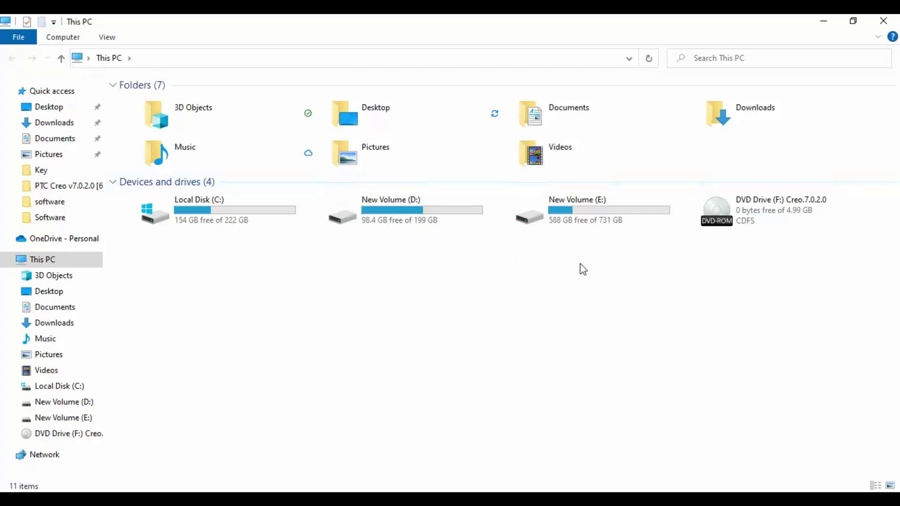
double_click(610, 229)
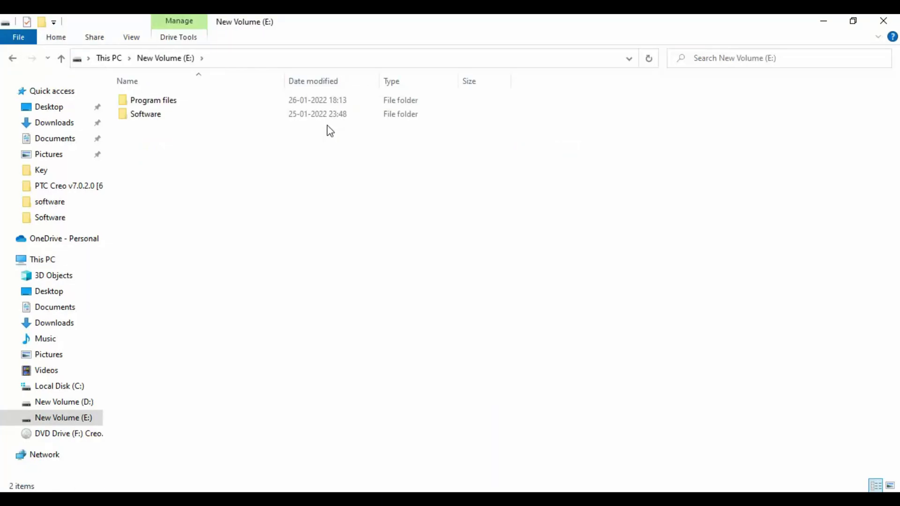
double_click(315, 100)
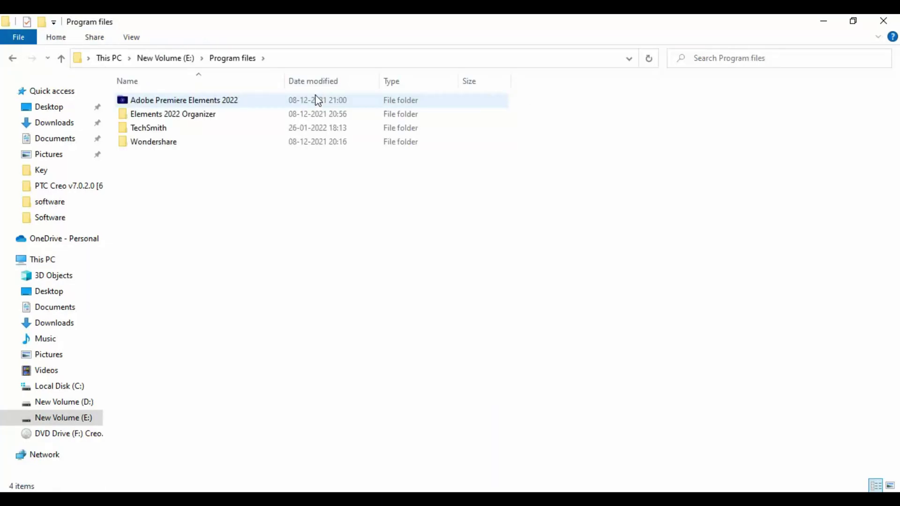
click(339, 58)
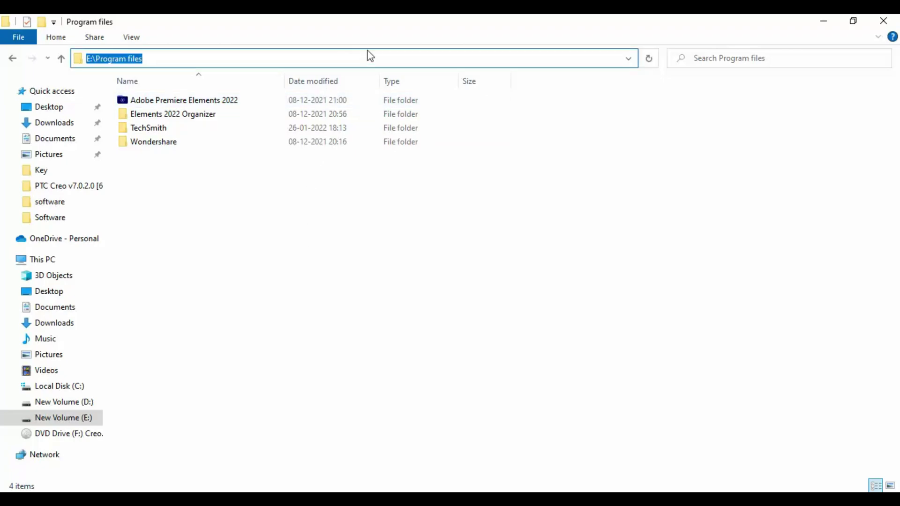
click(823, 21)
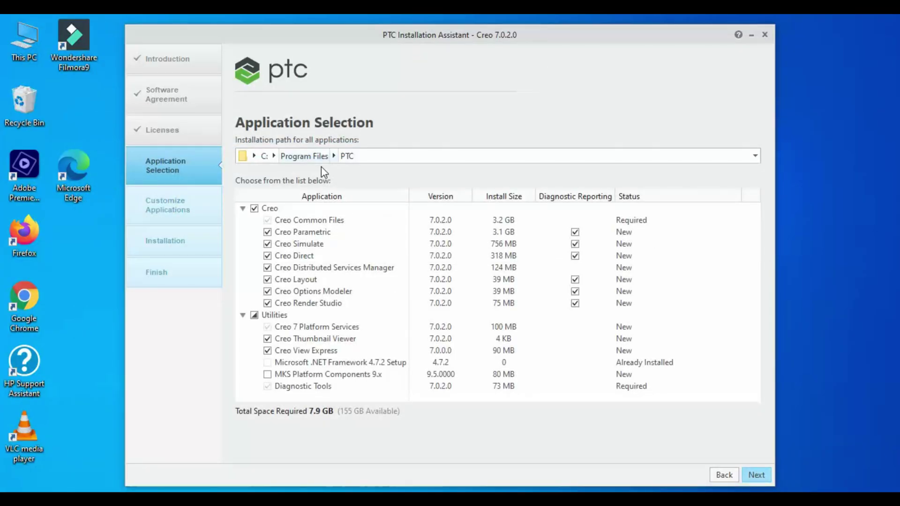
- Set the installation path for all applications to E:\Program files\PTC\CREO7\ and continue to application customization
click(274, 156)
click(293, 155)
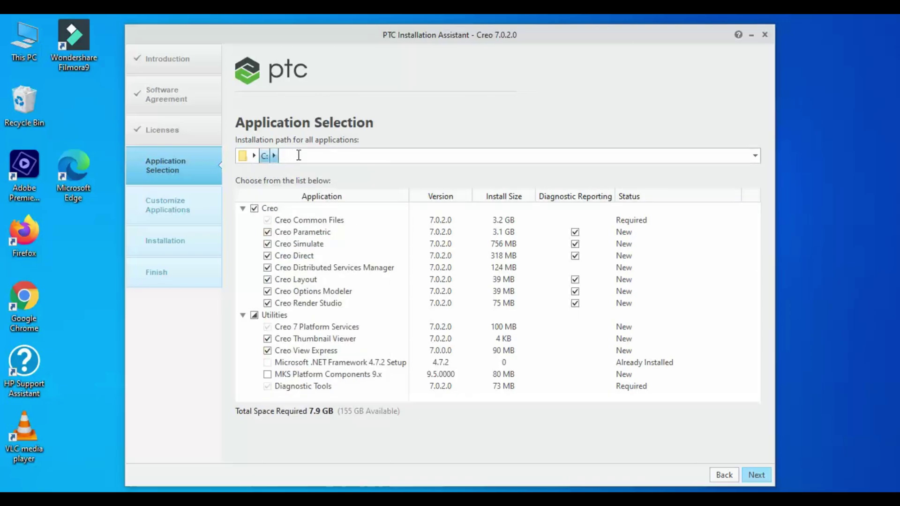
click(253, 157)
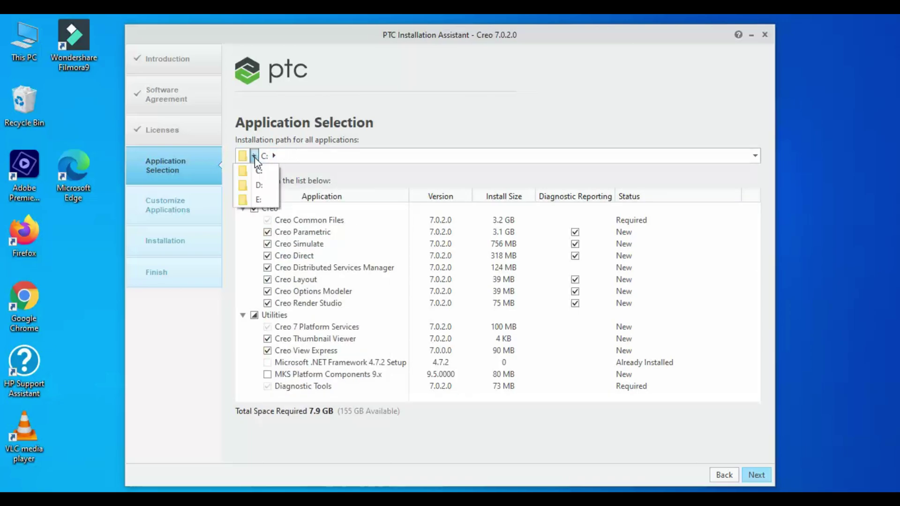
click(259, 199)
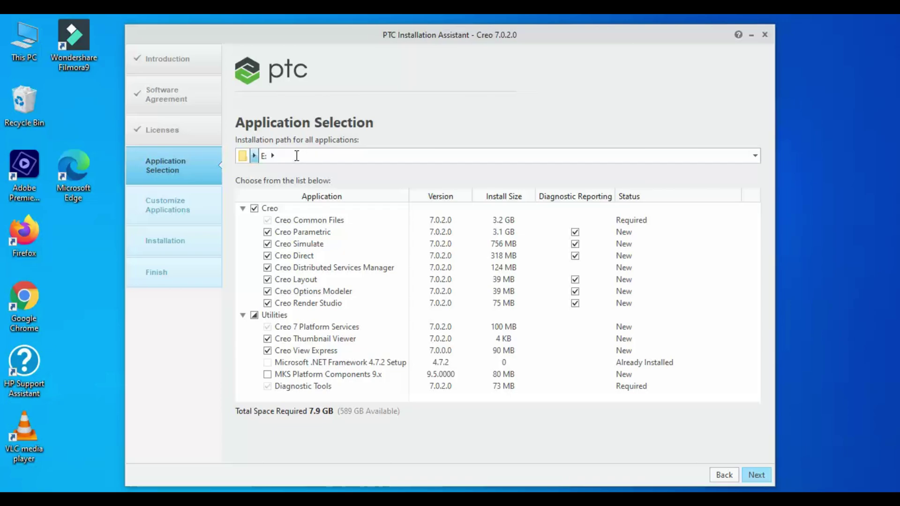
click(378, 155)
click(570, 156)
text(Program files\PTC)
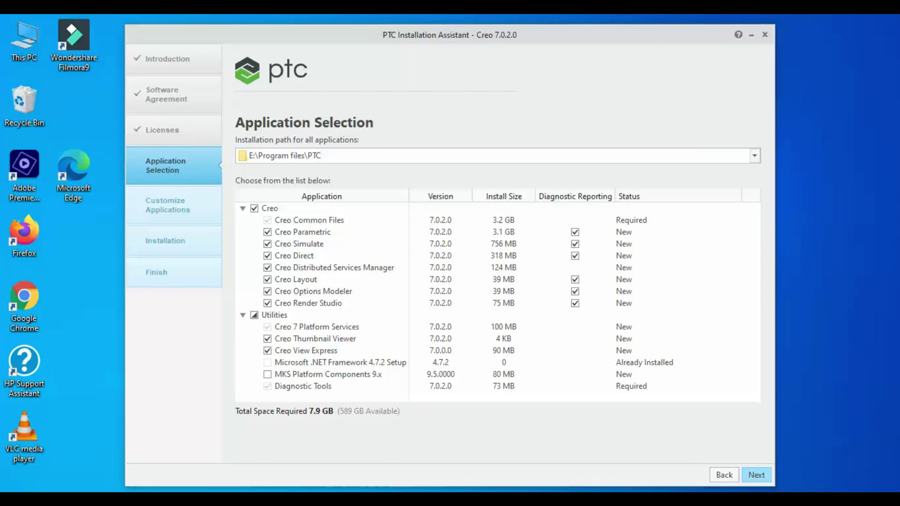
text(\CREO7\)
click(757, 477)
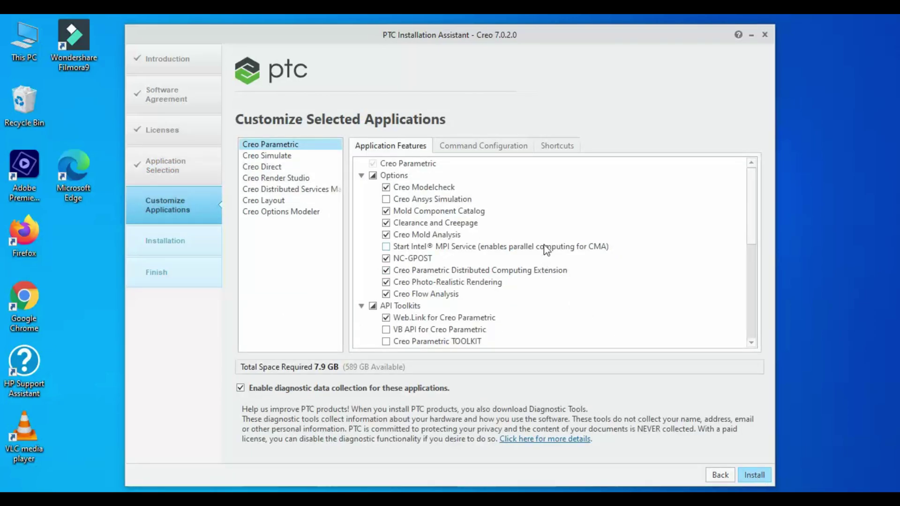
- Add Creo Ansys Simulation, Start Intel MPI Service and the CADDS 5 and JT interfaces to the Creo Parametric features
click(386, 199)
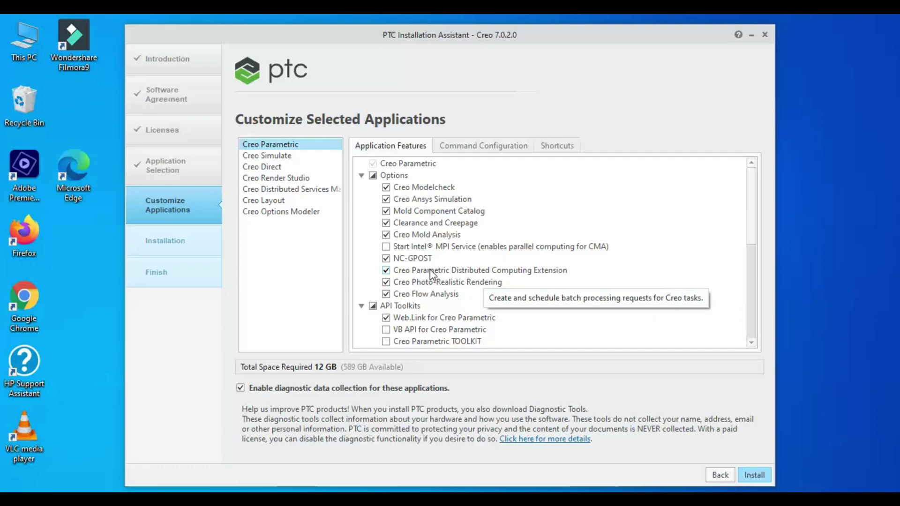
click(388, 247)
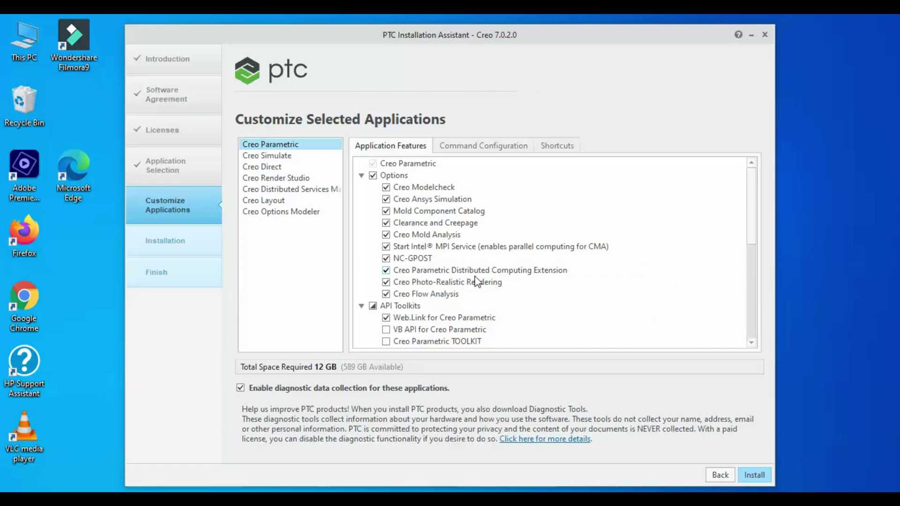
scroll(474, 281, down, 3)
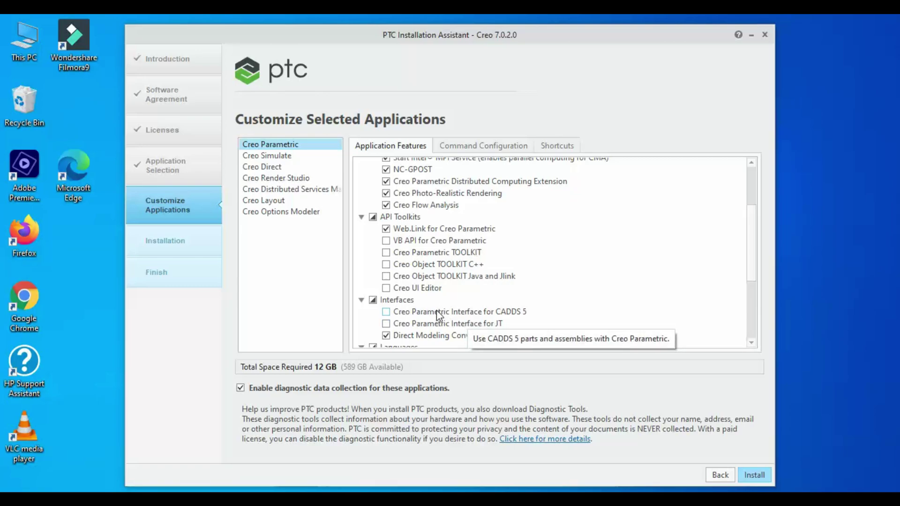
scroll(437, 310, down, 3)
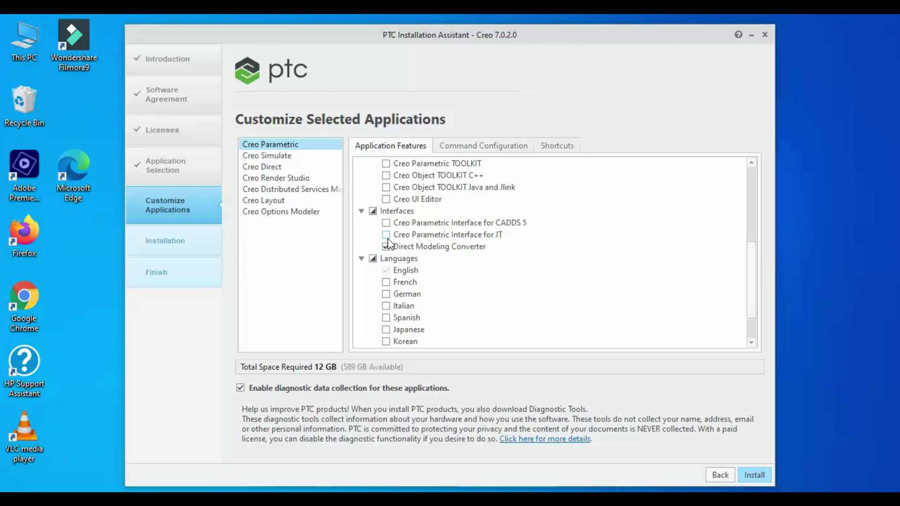
click(385, 223)
click(385, 235)
scroll(396, 305, down, 2)
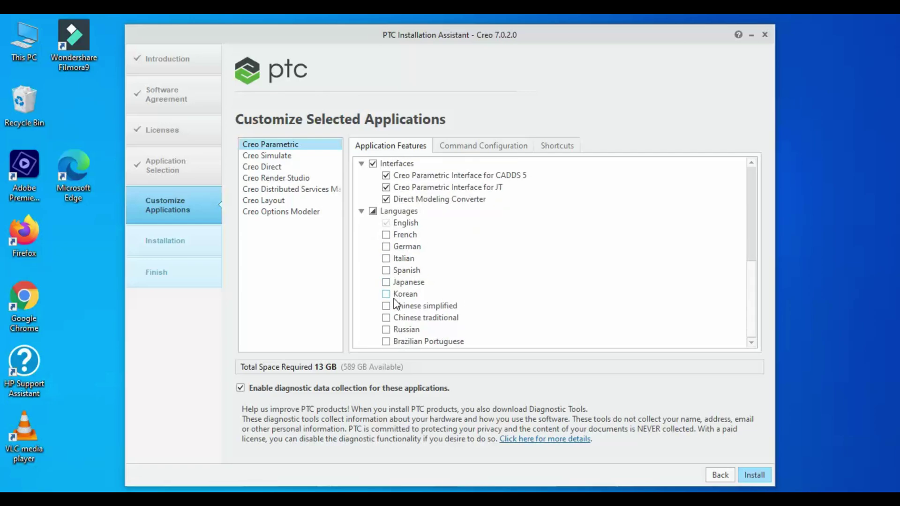
scroll(389, 295, up, 7)
- Add Verification Models and Creo Simulate Distributed Computing Extension to the Creo Simulate features
click(284, 157)
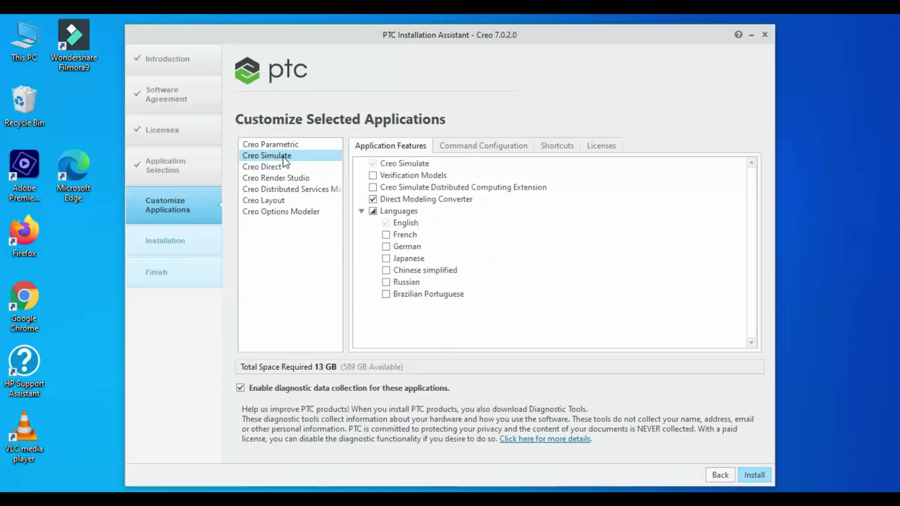
click(373, 176)
click(373, 187)
- Review the features of the remaining applications and start the installation with diagnostic data collection turned off
click(293, 168)
click(295, 178)
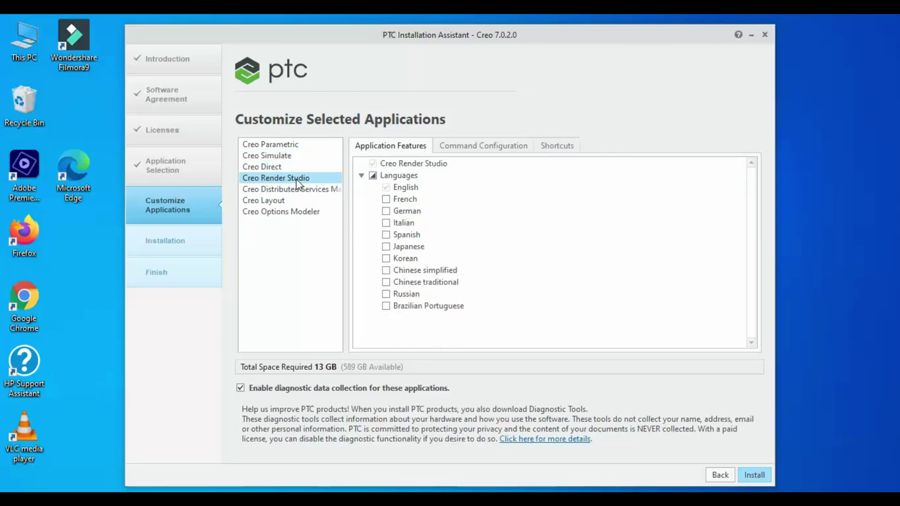
click(300, 190)
click(296, 201)
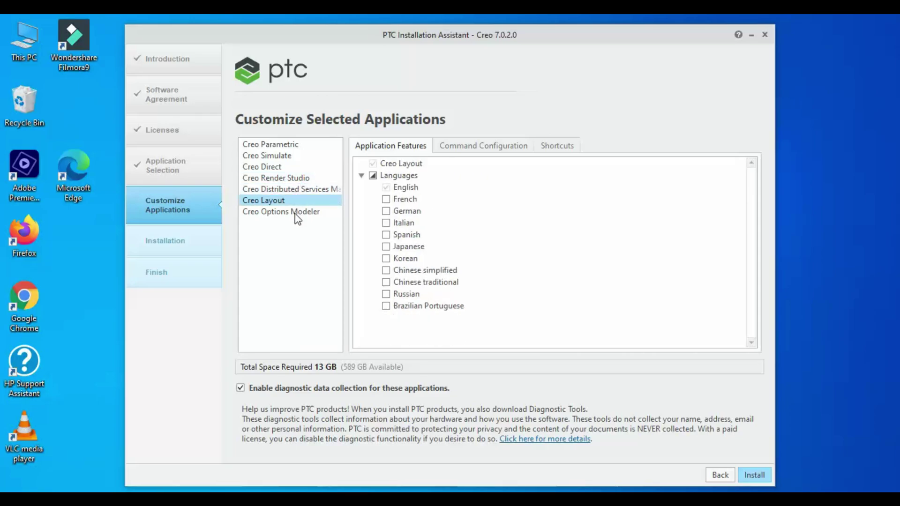
click(297, 215)
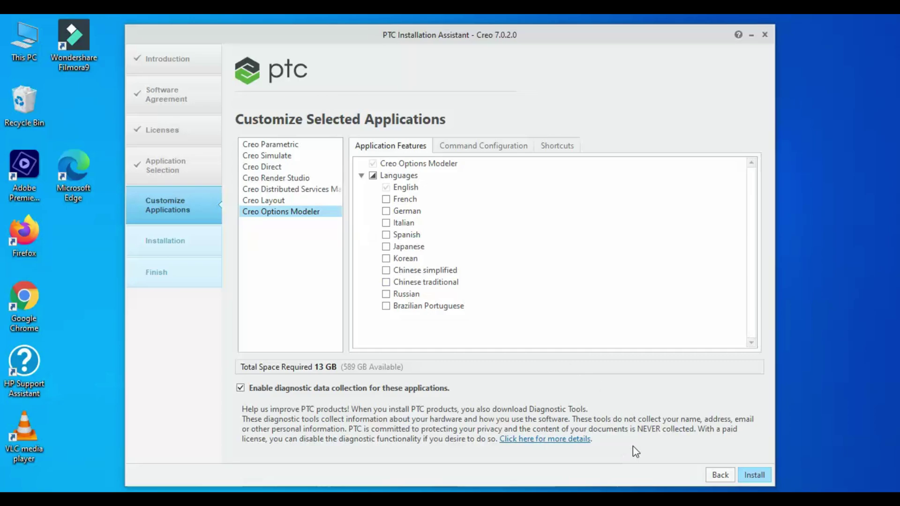
click(241, 388)
click(755, 474)
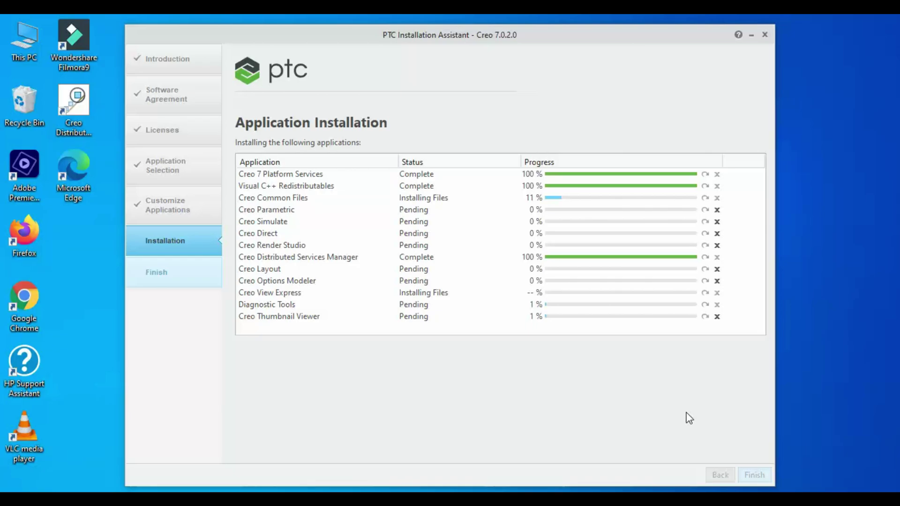
- Check the Creo Parametric installation status and finish the installation assistant
drag(577, 38, 462, 34)
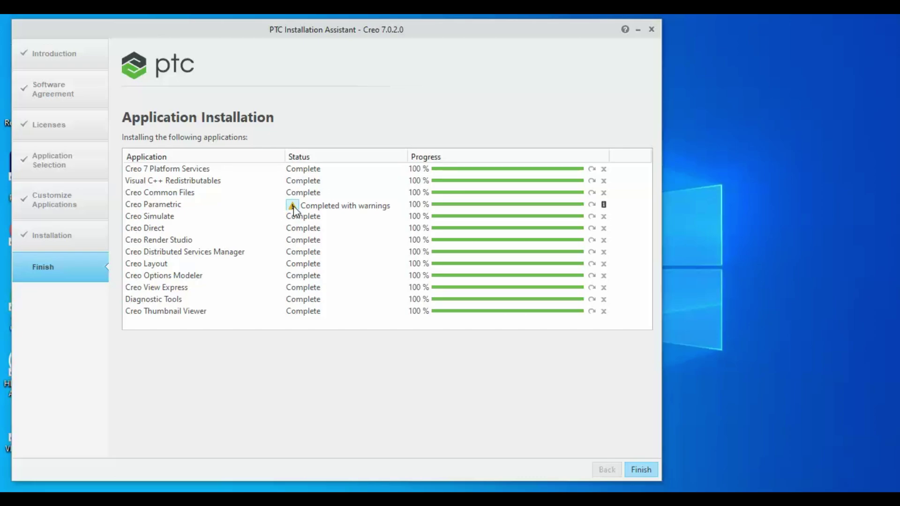
mouse_move(293, 209)
click(653, 472)
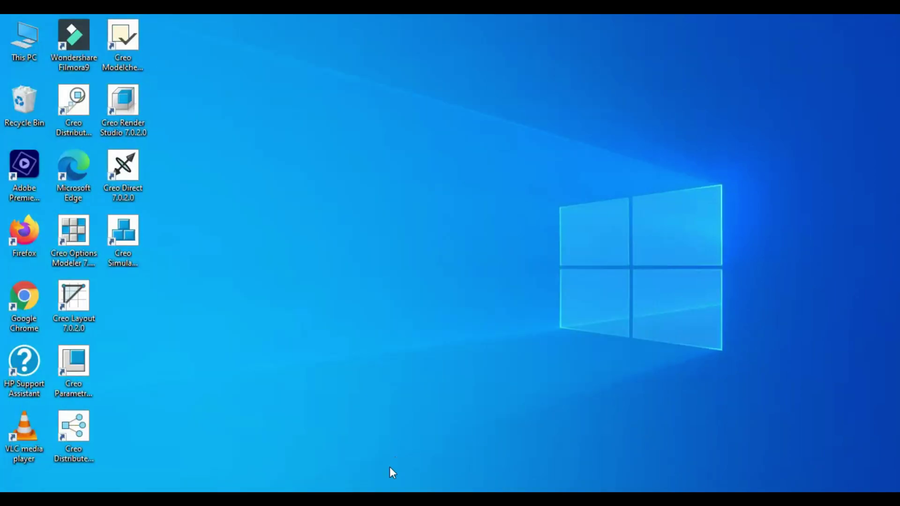
- Copy the Common Files and Distributed Services Manager folders from Key\Creo 7.0.2.0 in the PTC Creo v7.0.2.0 [64 Bit] software folder on drive E
mouse_move(372, 499)
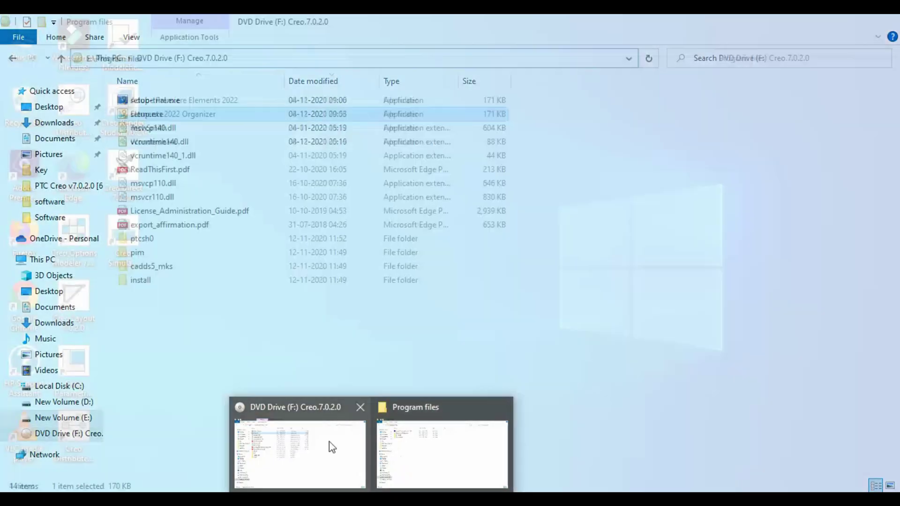
click(331, 447)
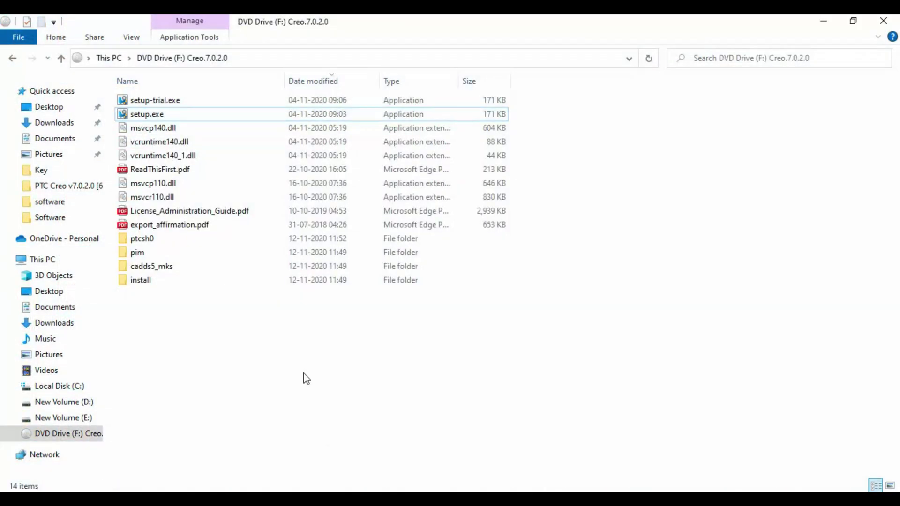
click(70, 418)
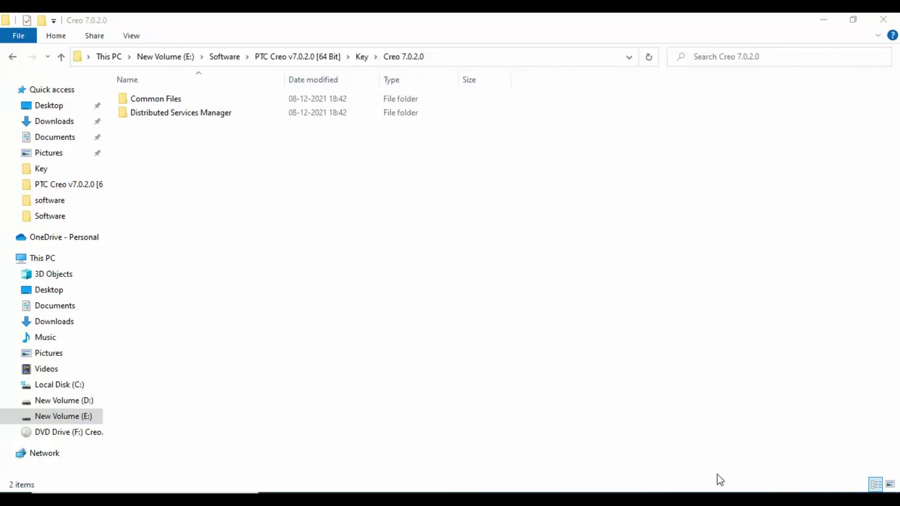
drag(168, 136, 199, 96)
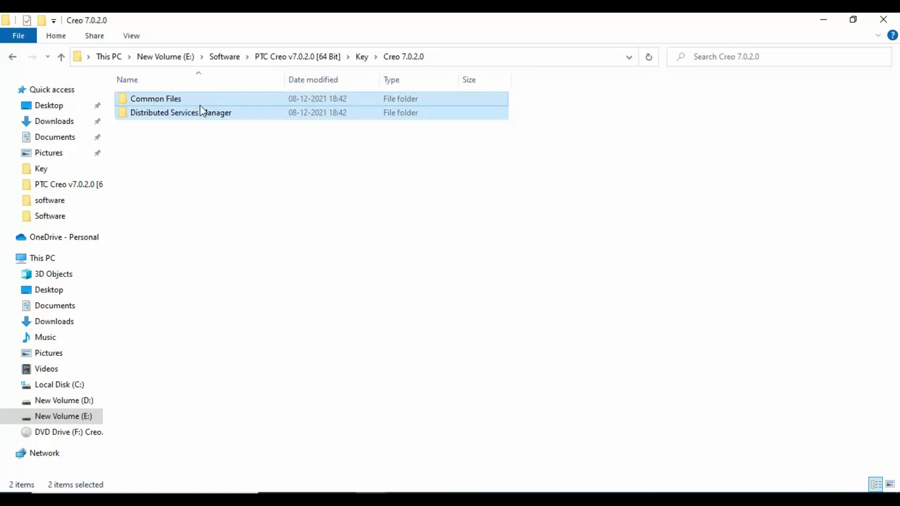
right_click(200, 109)
click(255, 270)
- Paste the copied folders into E:\Program files\PTC\CREO7\Creo 7.0.2.0
click(81, 421)
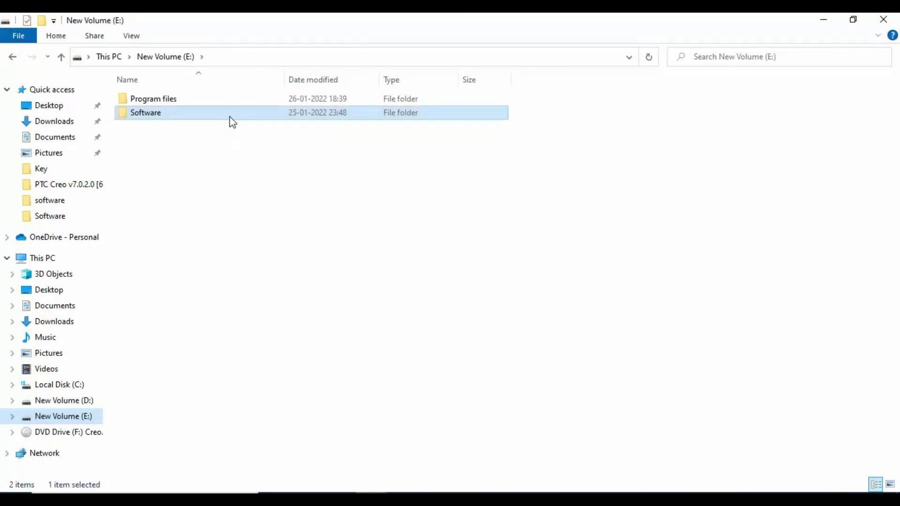
double_click(231, 99)
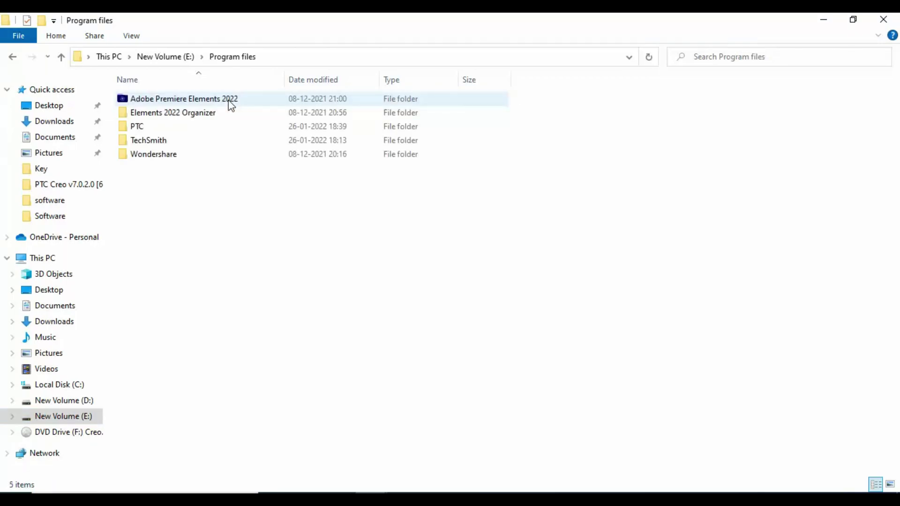
double_click(218, 132)
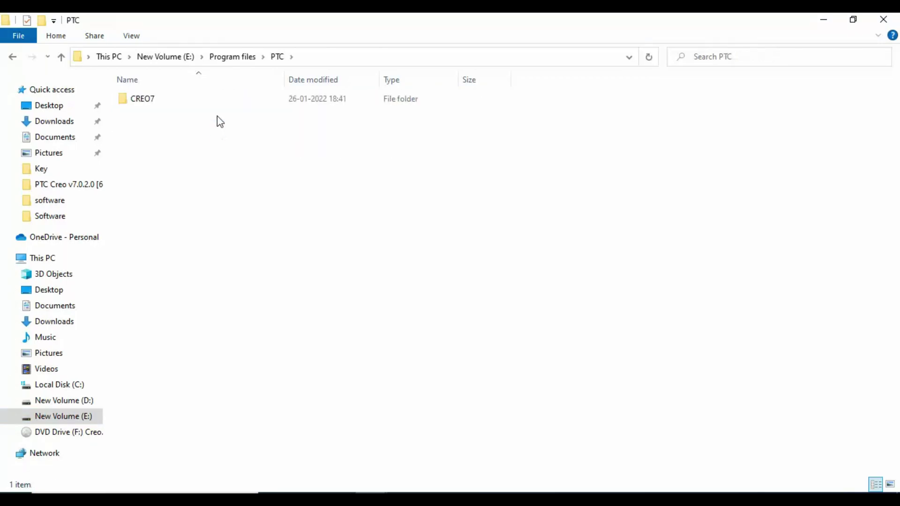
double_click(217, 99)
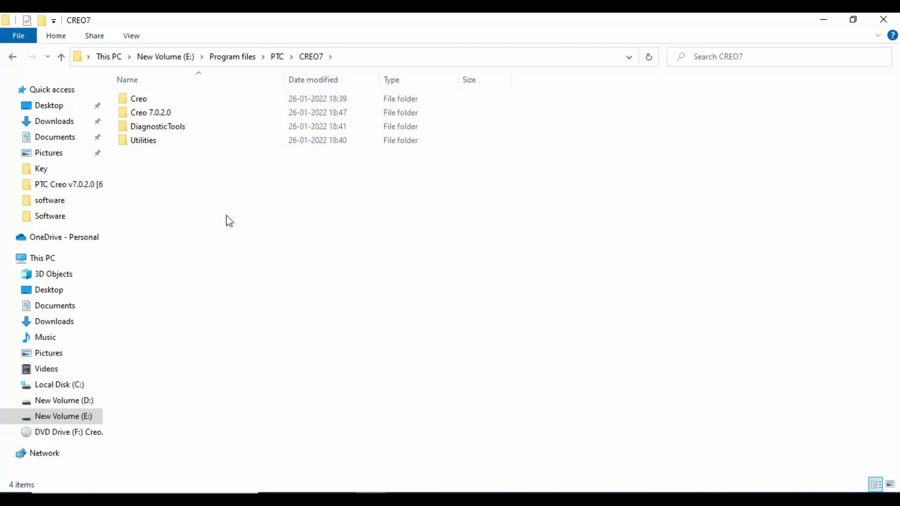
double_click(231, 114)
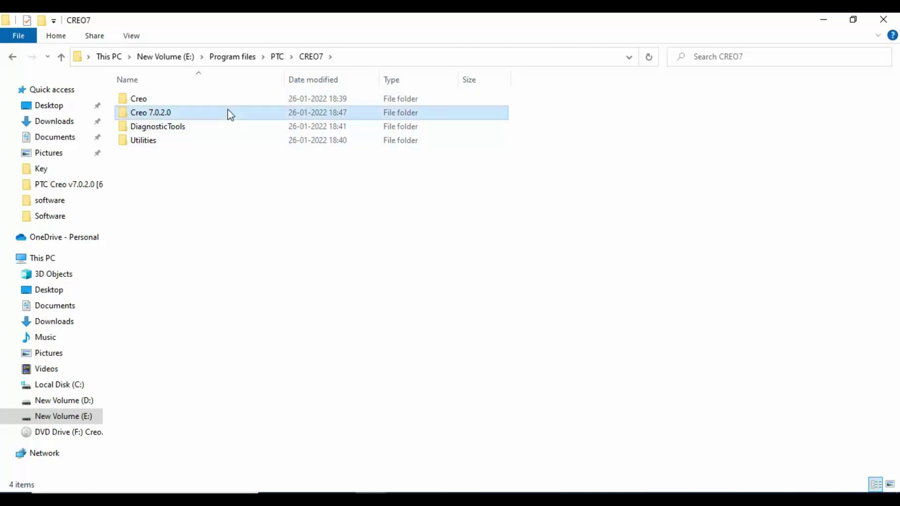
right_click(218, 347)
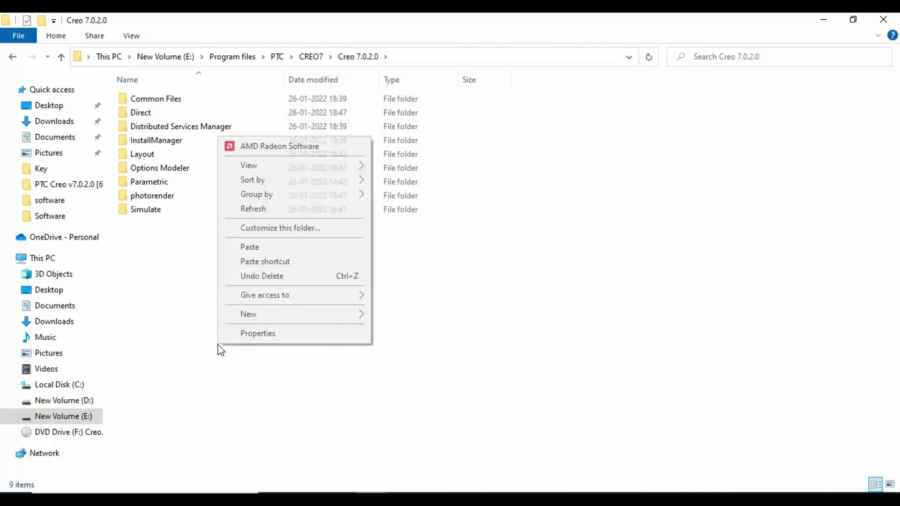
click(248, 251)
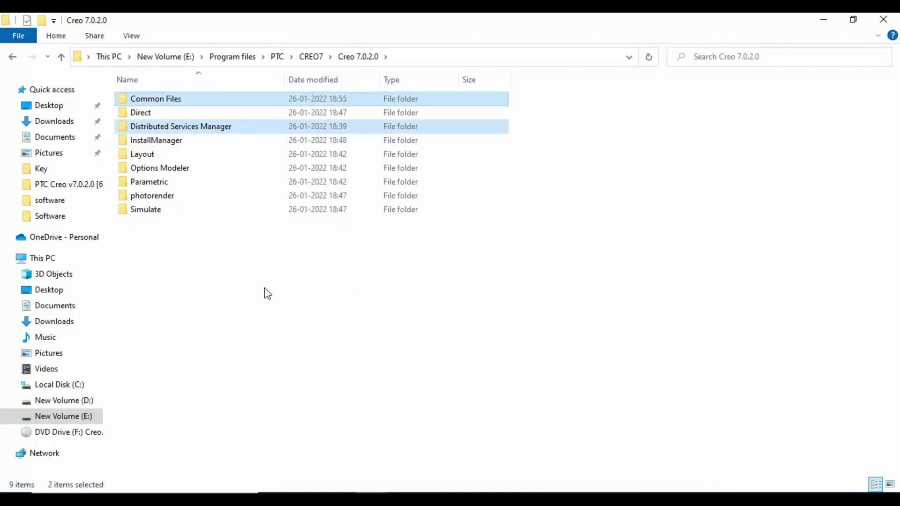
click(268, 294)
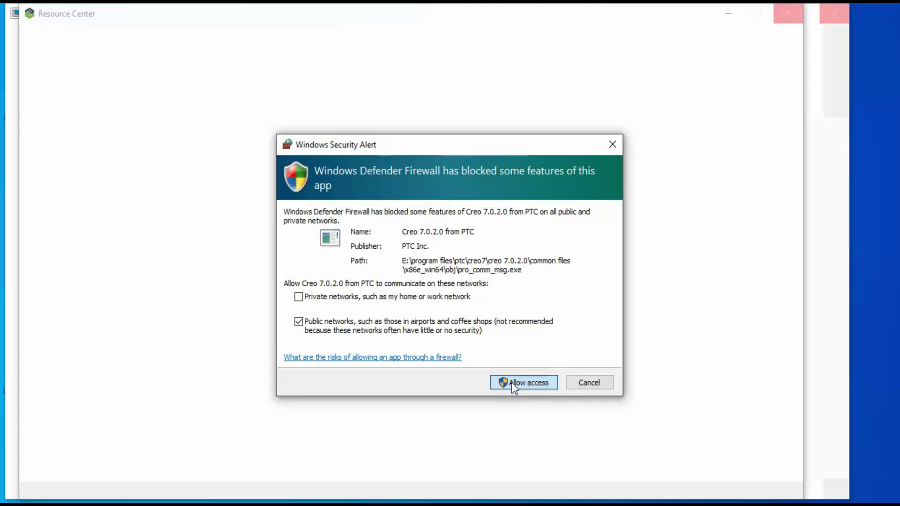
- Allow Creo 7.0.2.0 access through Windows Defender Firewall on public networks for each security alert
click(511, 382)
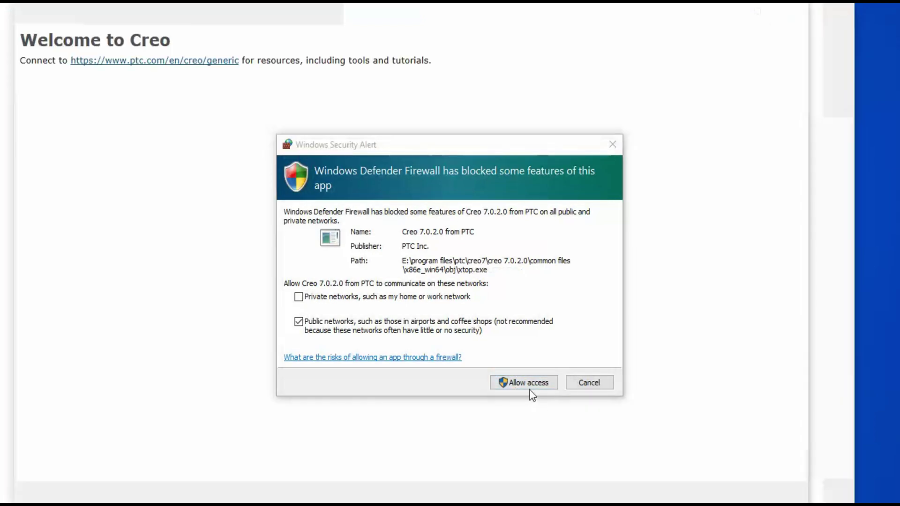
click(525, 384)
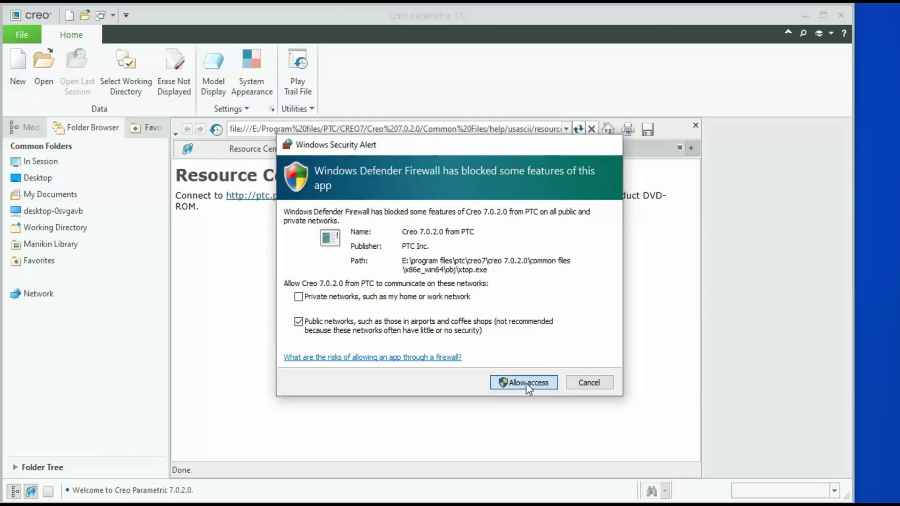
click(526, 383)
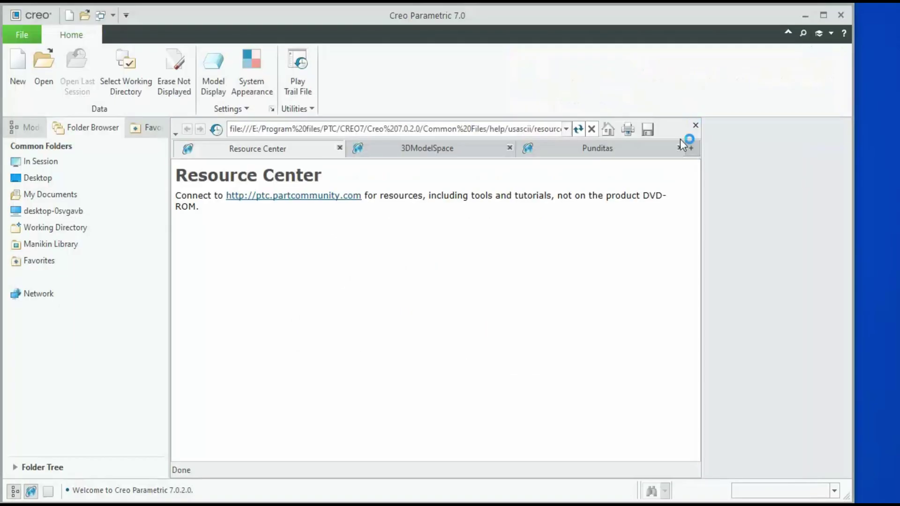
- Close the embedded Resource Center browser and the PTC Learning Connector, and maximize the Creo Parametric window
click(695, 125)
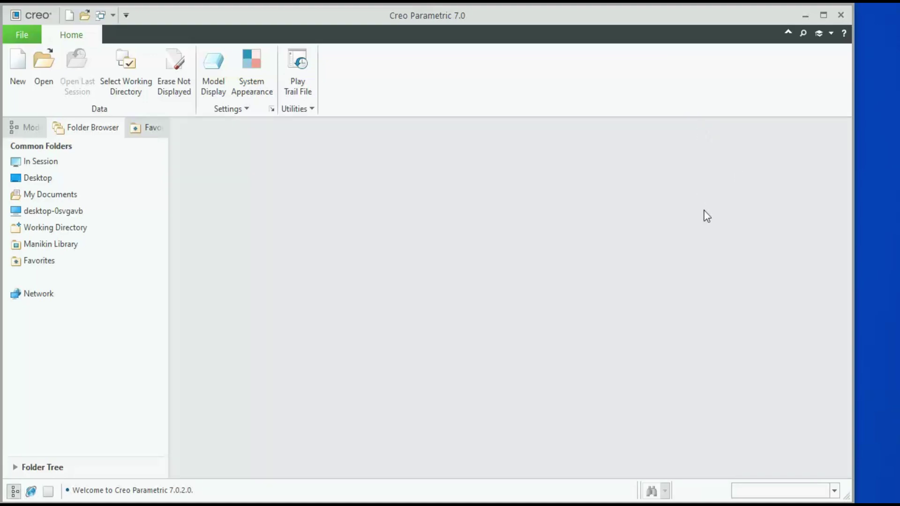
click(818, 32)
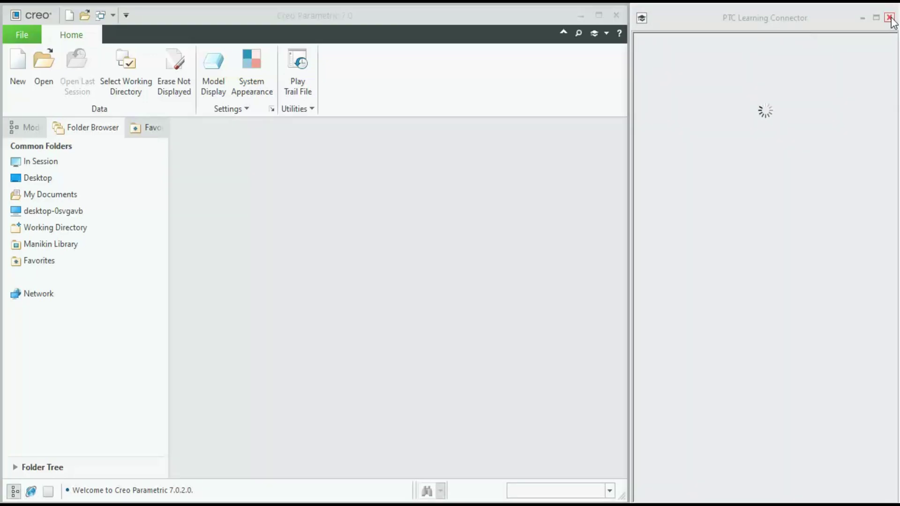
click(889, 17)
click(600, 15)
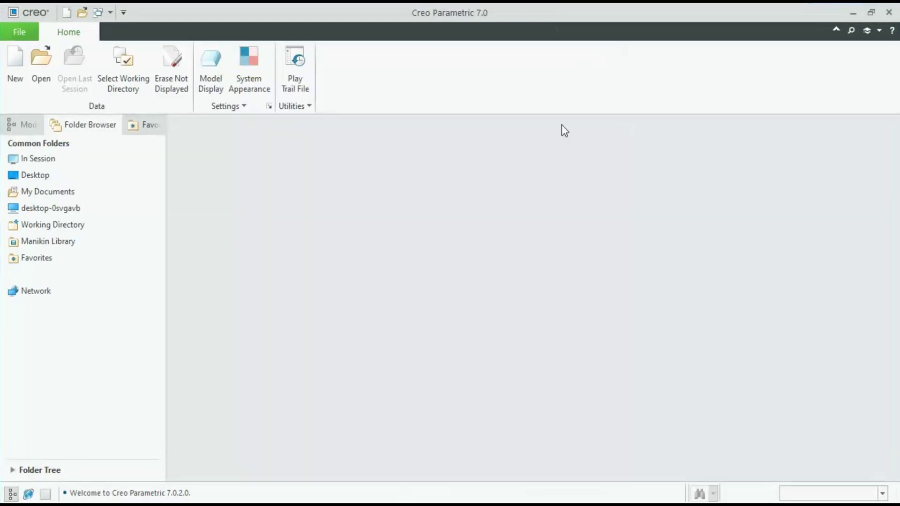
- Create a new solid part named prt0001 with the default template
click(13, 32)
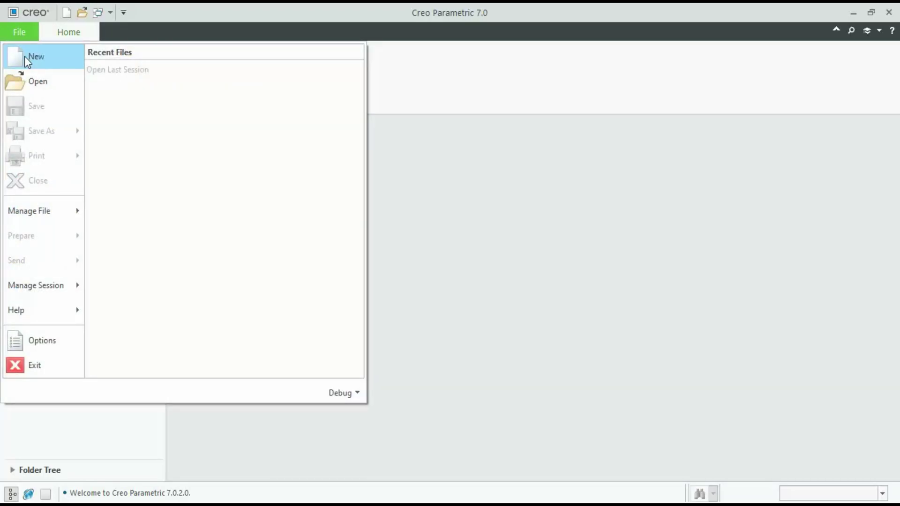
click(25, 58)
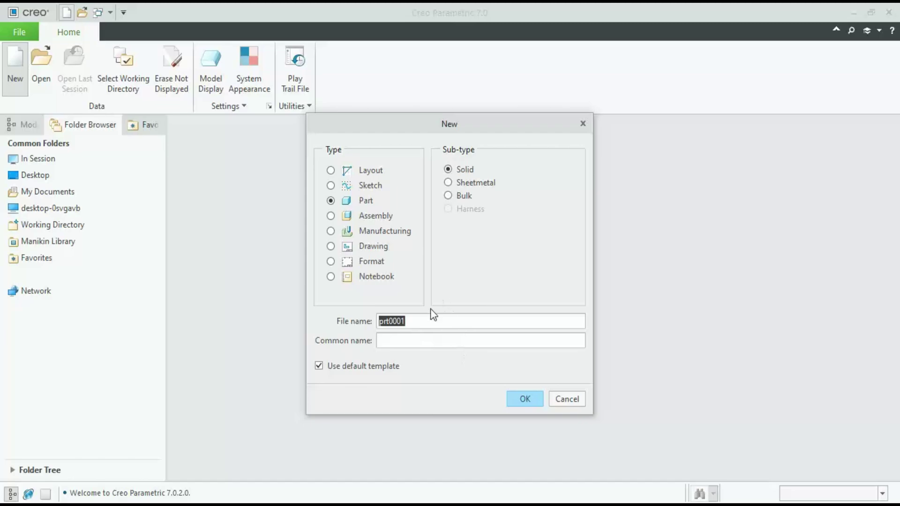
click(534, 402)
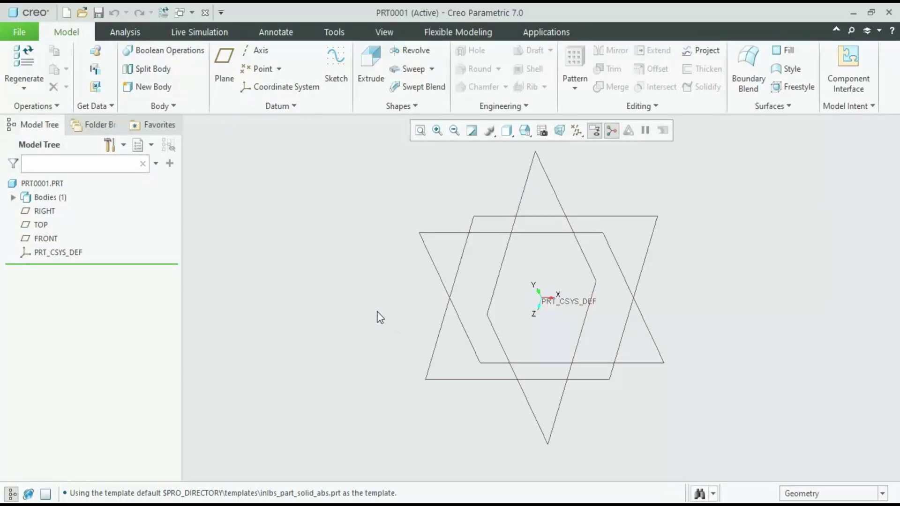
- Start an Extrude feature with a sketch on the TOP plane, oriented parallel to the screen
drag(395, 311, 525, 252)
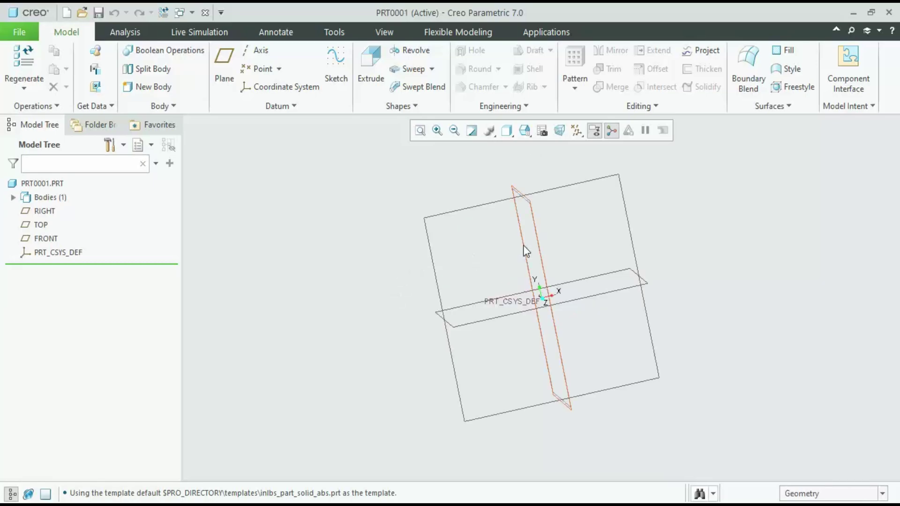
click(366, 87)
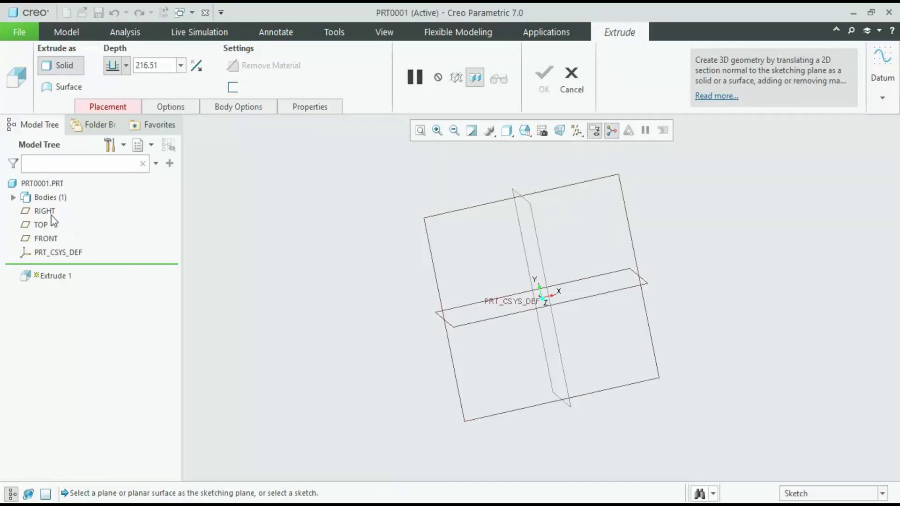
click(41, 225)
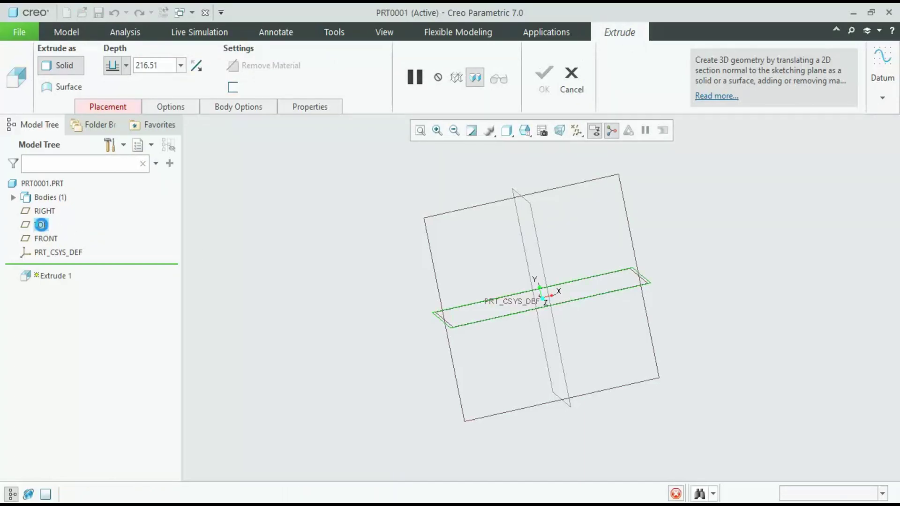
click(568, 131)
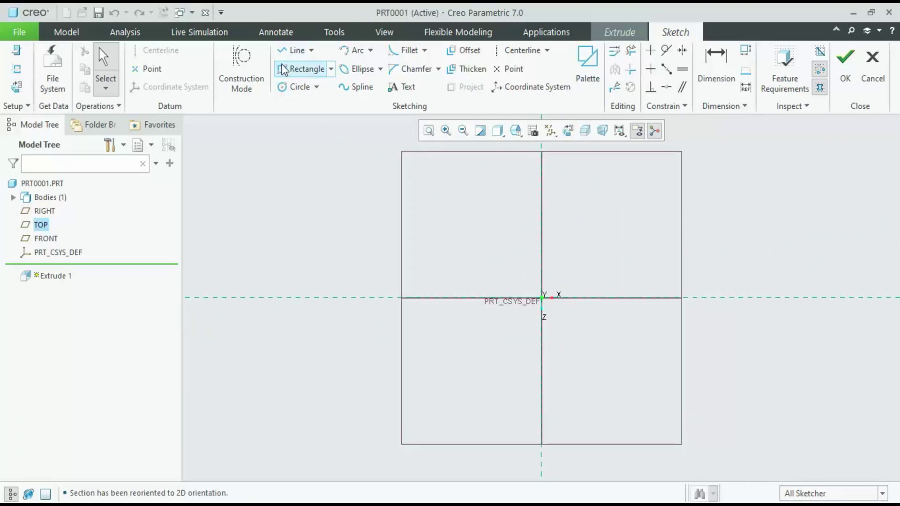
- Sketch two overlapping rectangles, one about 486 by 306 around the origin and one about 191 by 233 standing on the horizontal reference
click(300, 69)
click(412, 209)
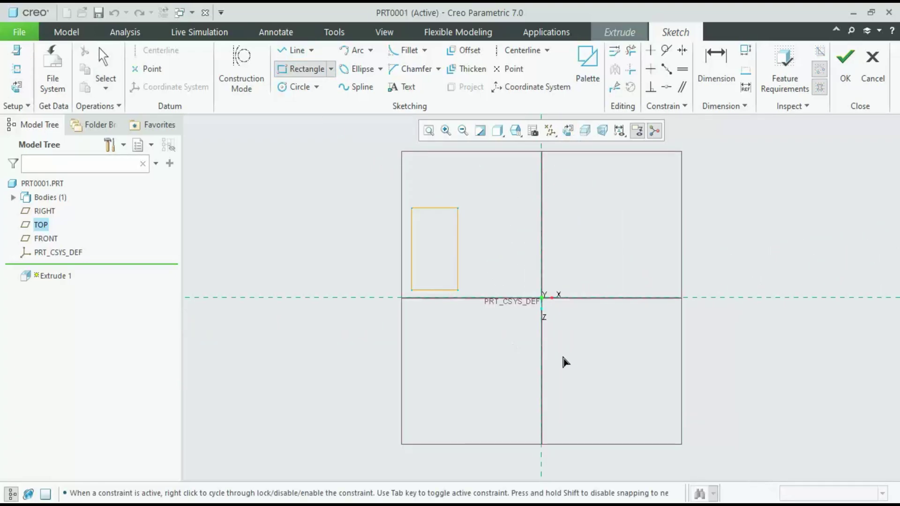
click(679, 384)
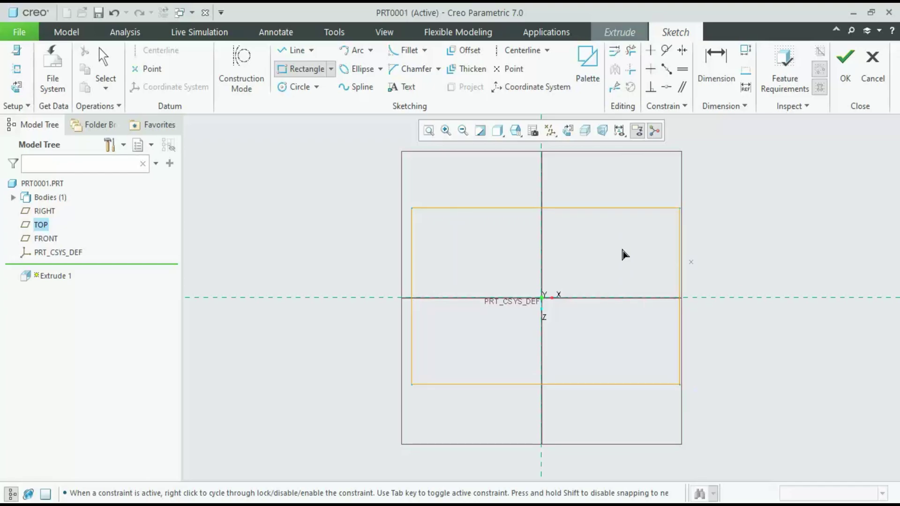
click(551, 163)
click(656, 300)
middle_click(774, 269)
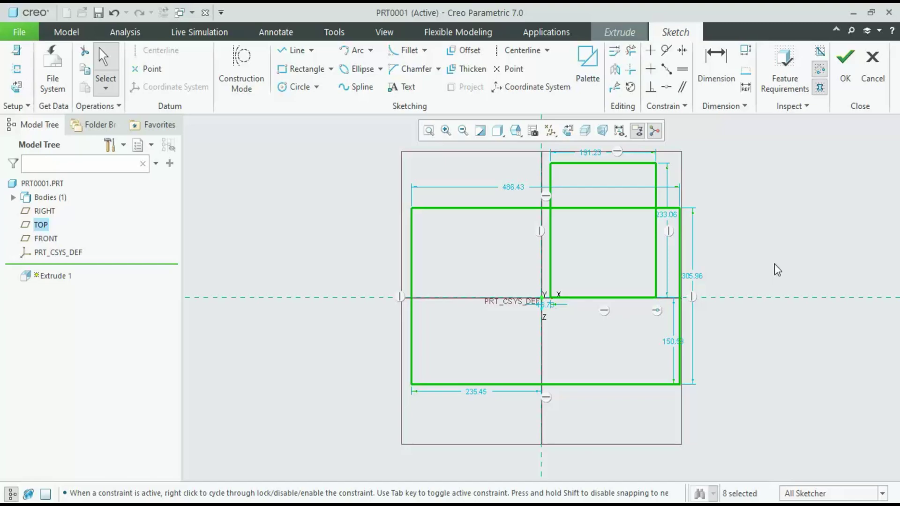
scroll(784, 143, up, 1)
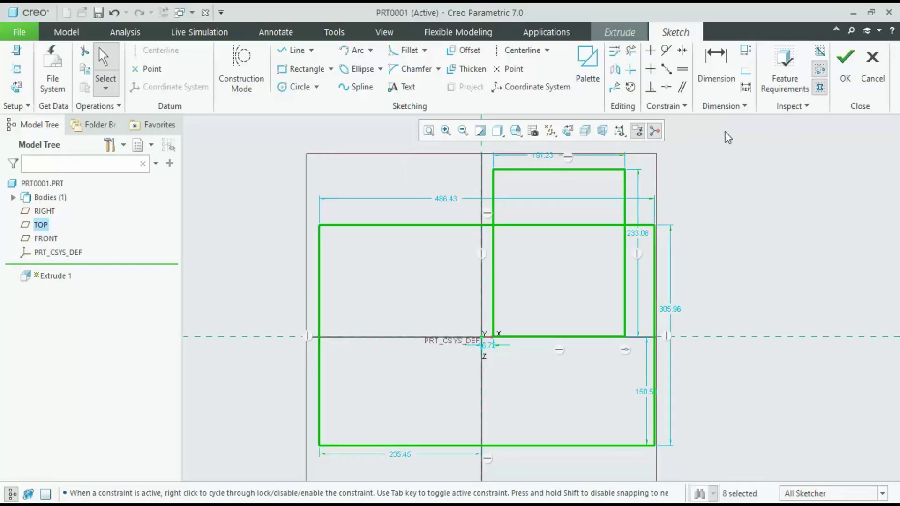
- Trim away the inner segments of the two overlapping rectangles to leave one closed stepped outline
click(631, 50)
drag(570, 228, 570, 262)
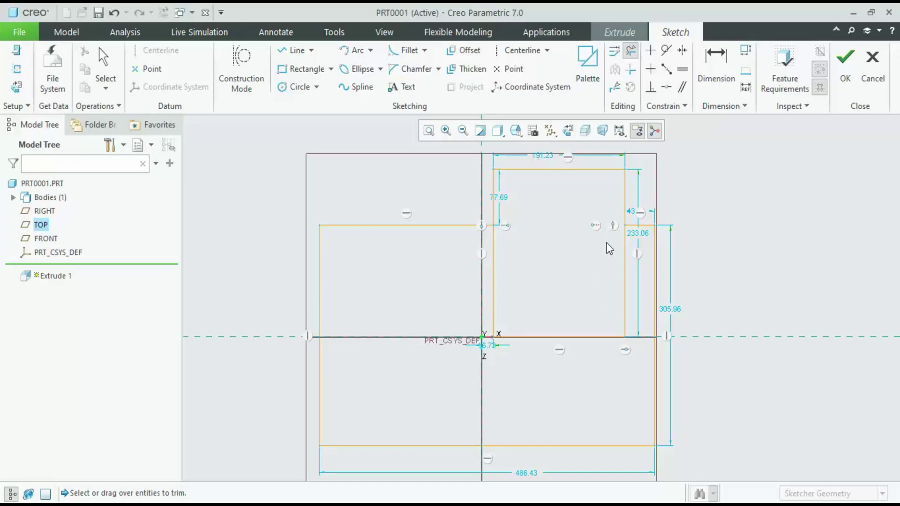
middle_click(799, 201)
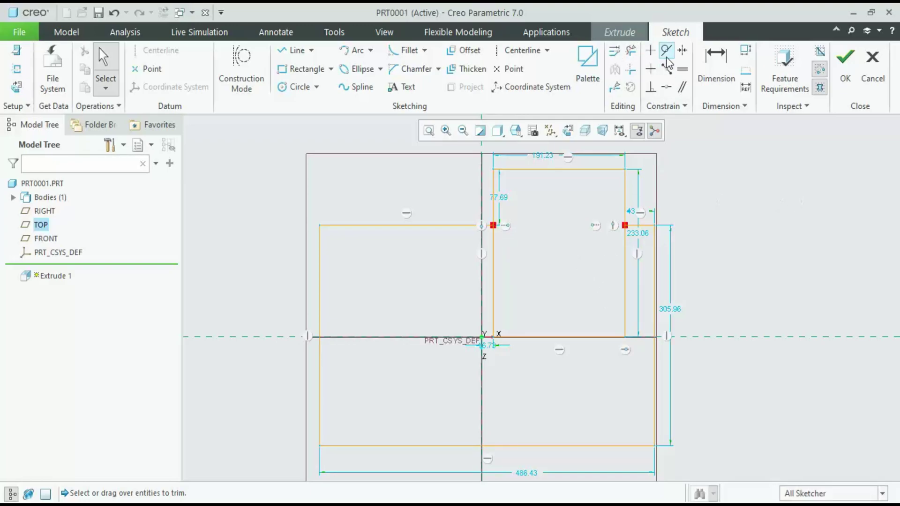
click(630, 50)
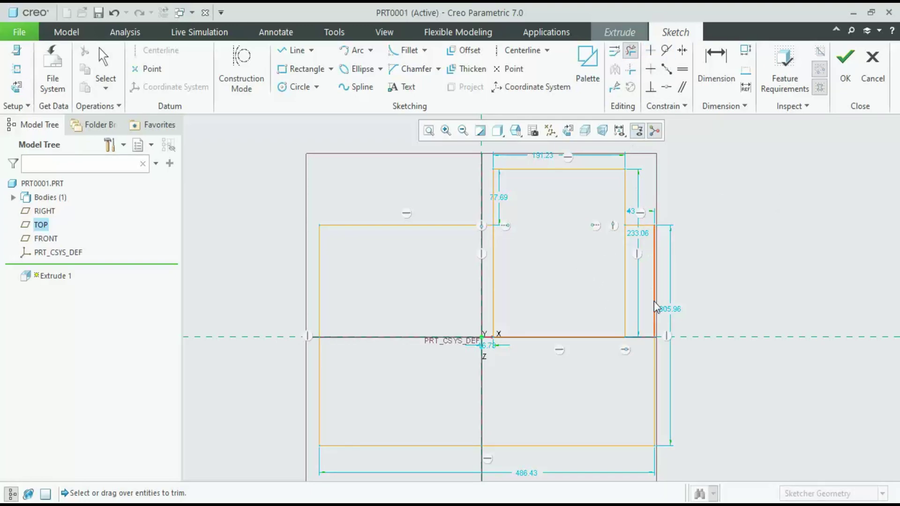
click(615, 281)
click(567, 330)
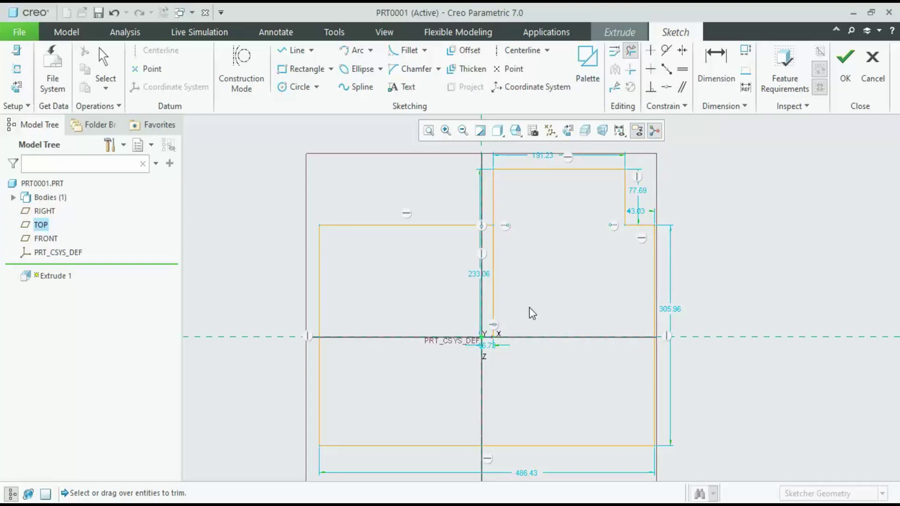
click(494, 300)
middle_click(776, 232)
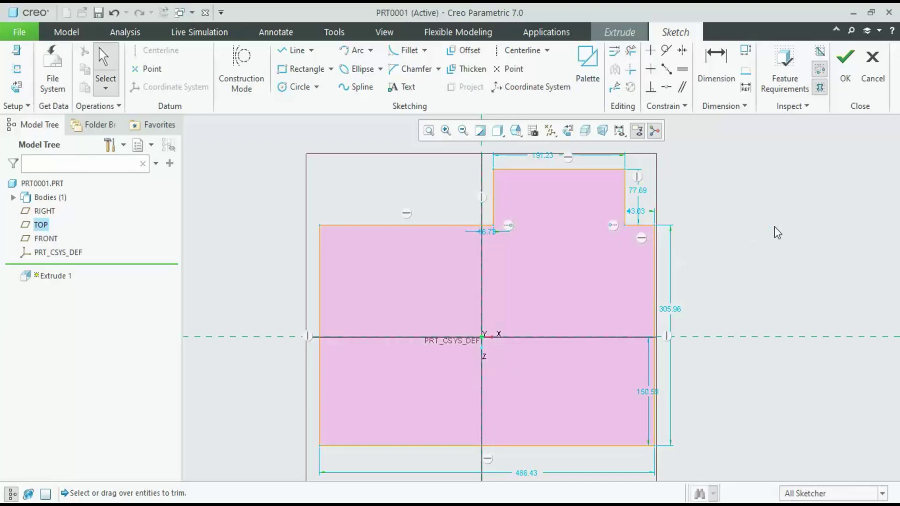
- Finish the sketch and complete it as a solid extrusion with the default depth of 435.04
click(845, 66)
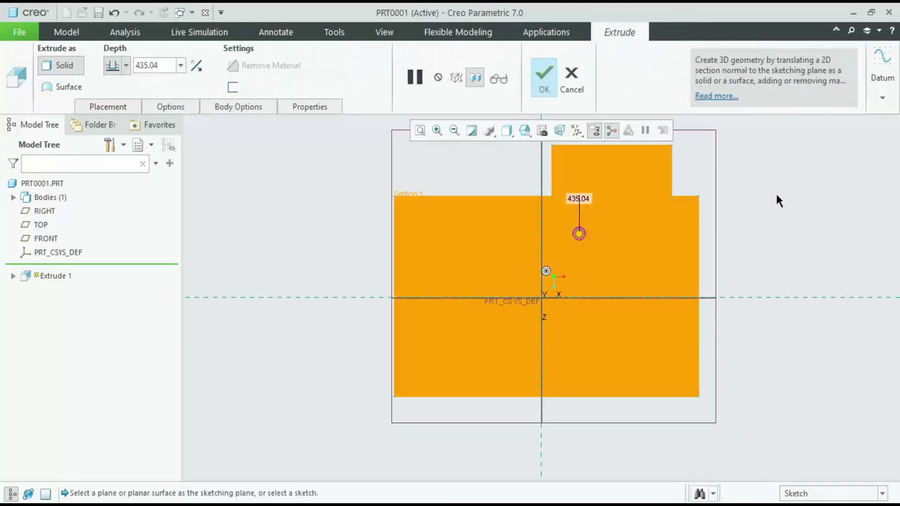
middle_click(775, 195)
drag(717, 211, 483, 321)
click(275, 277)
drag(275, 278, 325, 300)
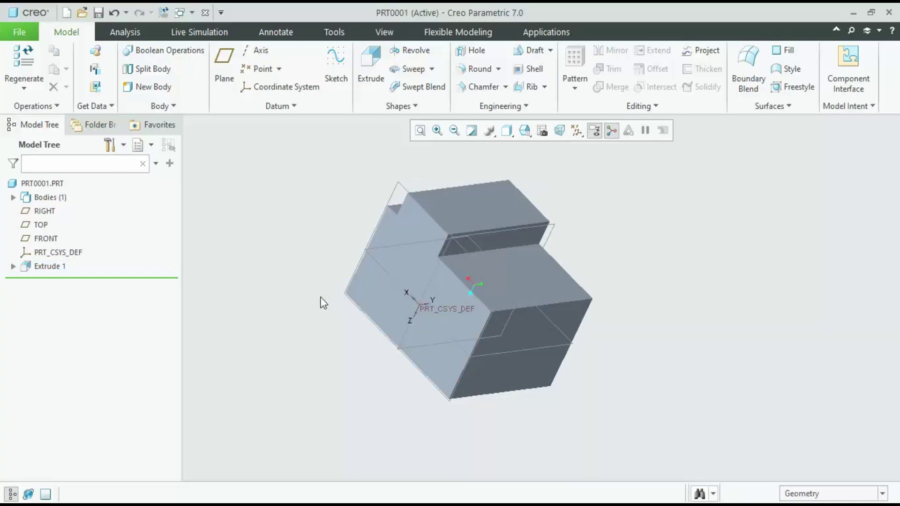